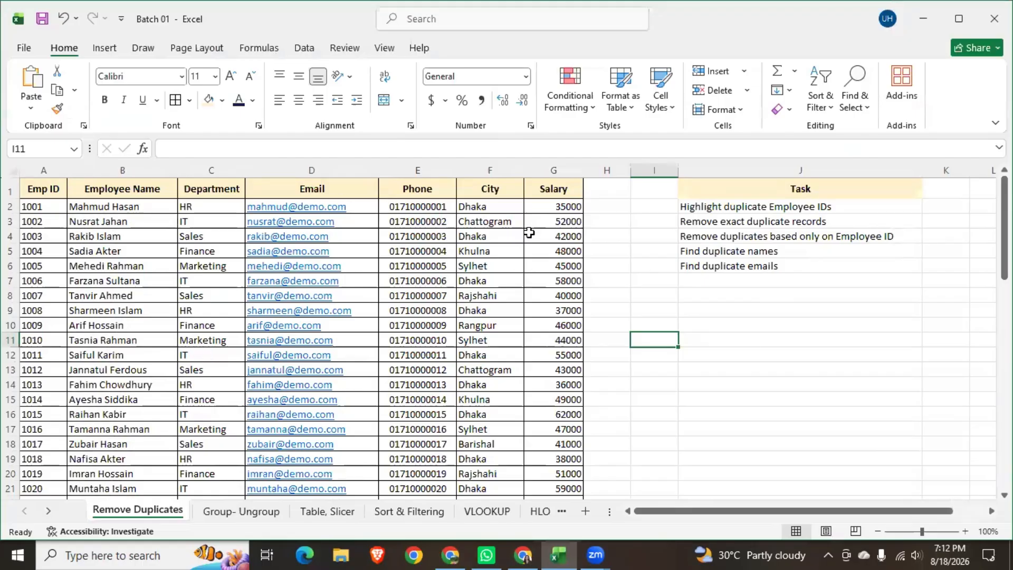
Look through the employee records on the Remove Duplicates sheet down to row 63, including the name, email and phone columns.
scroll(399, 383, down, 3)
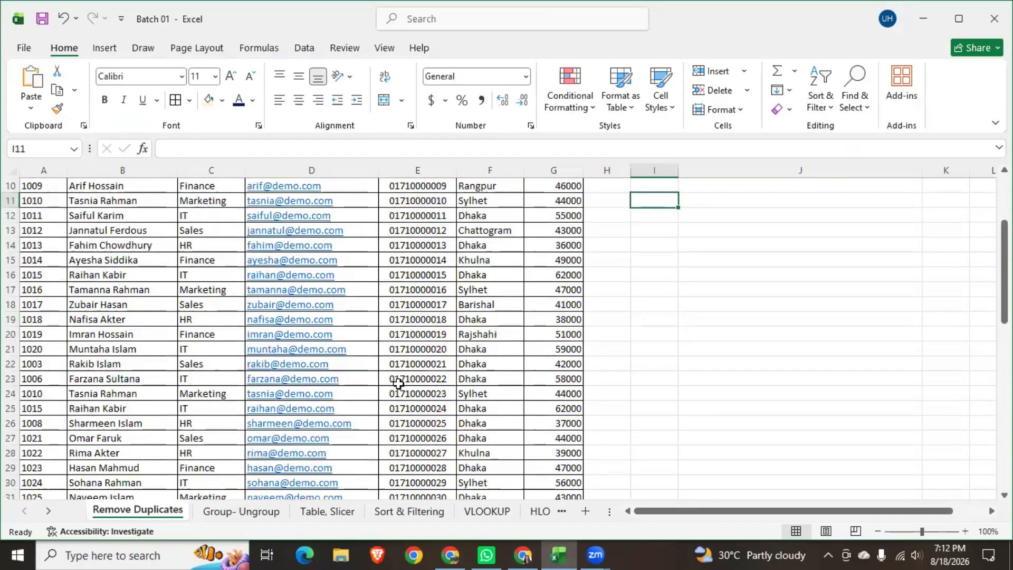
scroll(398, 384, up, 3)
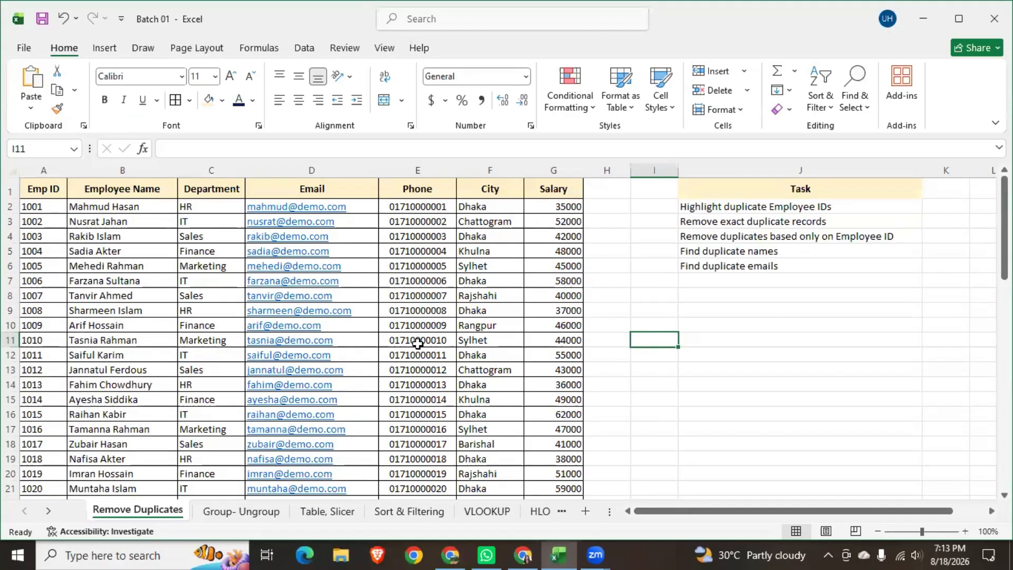
scroll(417, 343, down, 11)
scroll(419, 343, up, 11)
click(129, 205)
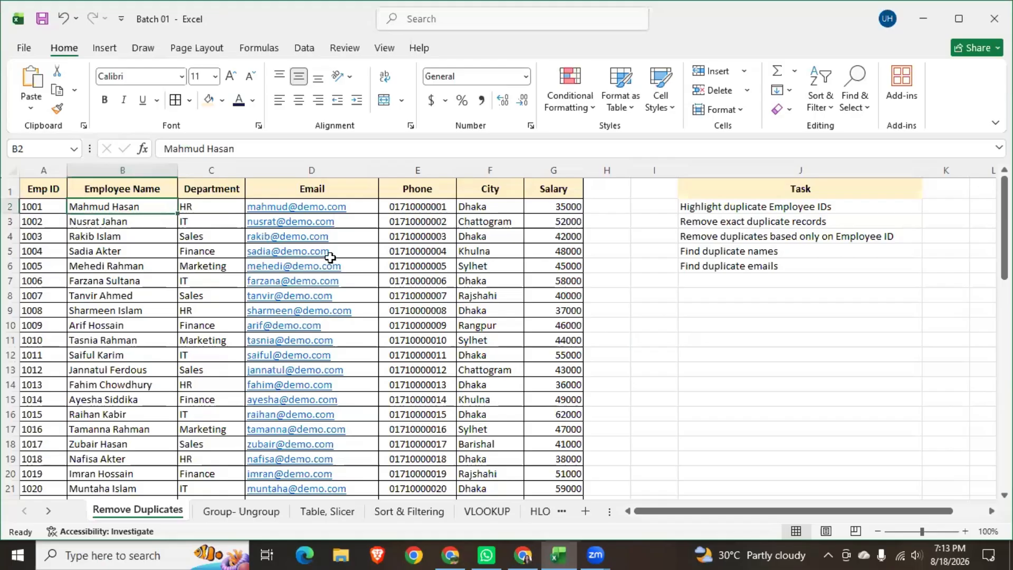
click(345, 223)
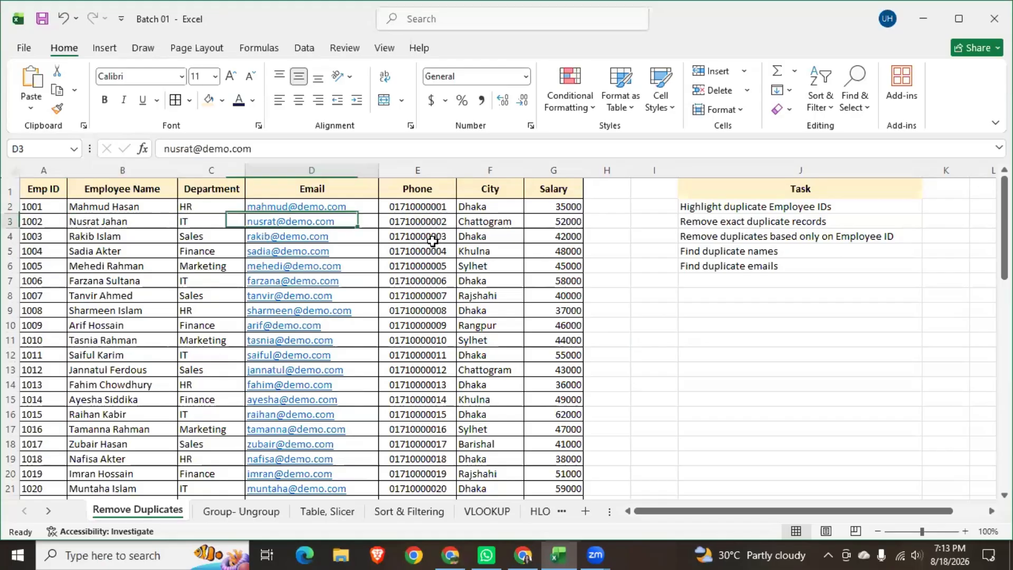
click(425, 224)
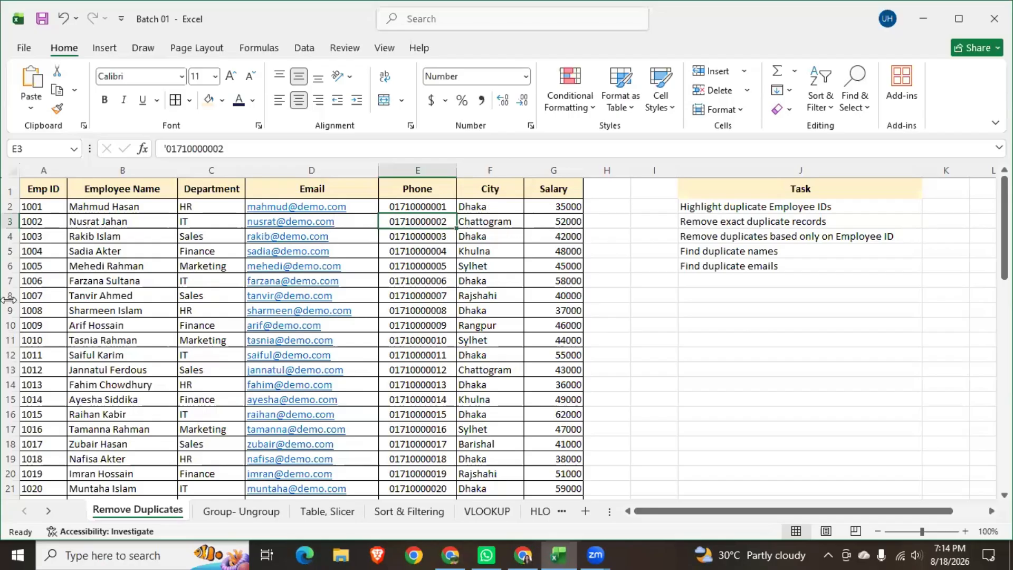
scroll(366, 382, down, 3)
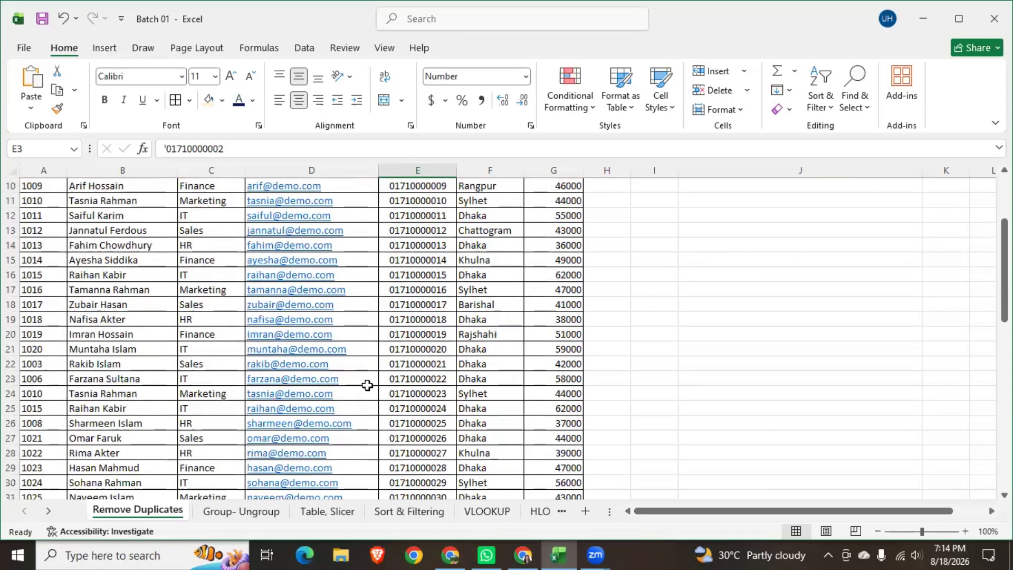
scroll(366, 382, up, 3)
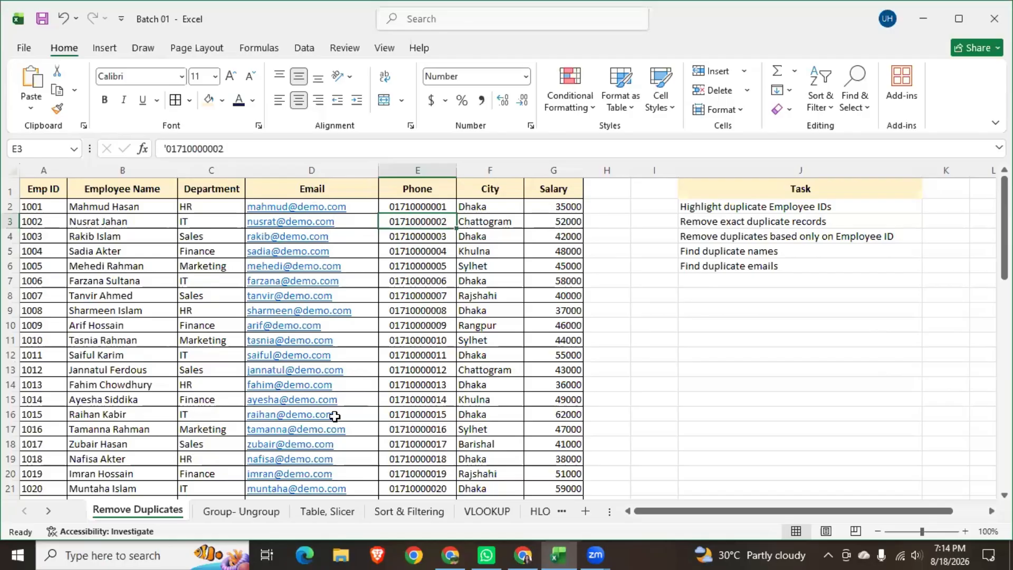
scroll(334, 416, down, 9)
scroll(334, 416, down, 5)
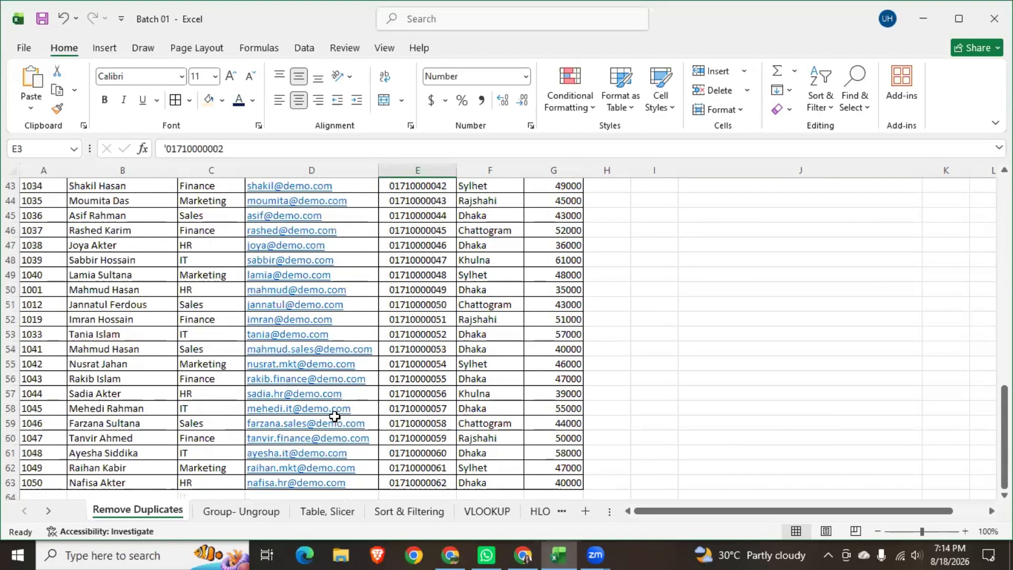
scroll(335, 416, up, 14)
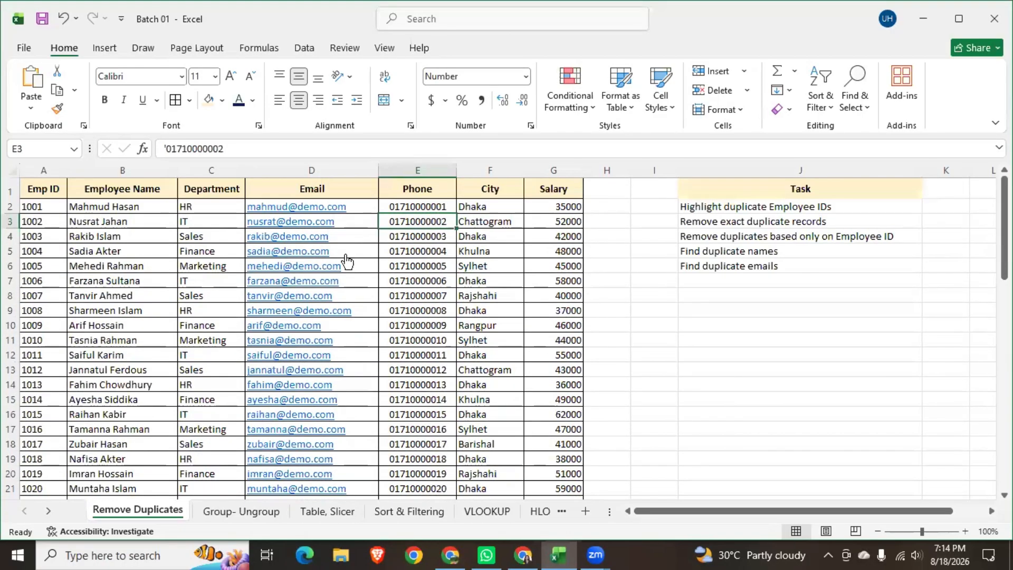
Start a Duplicate Values highlighting rule on the Email column, D1:D63, targeting duplicate values.
click(316, 188)
scroll(331, 346, down, 10)
scroll(331, 347, down, 7)
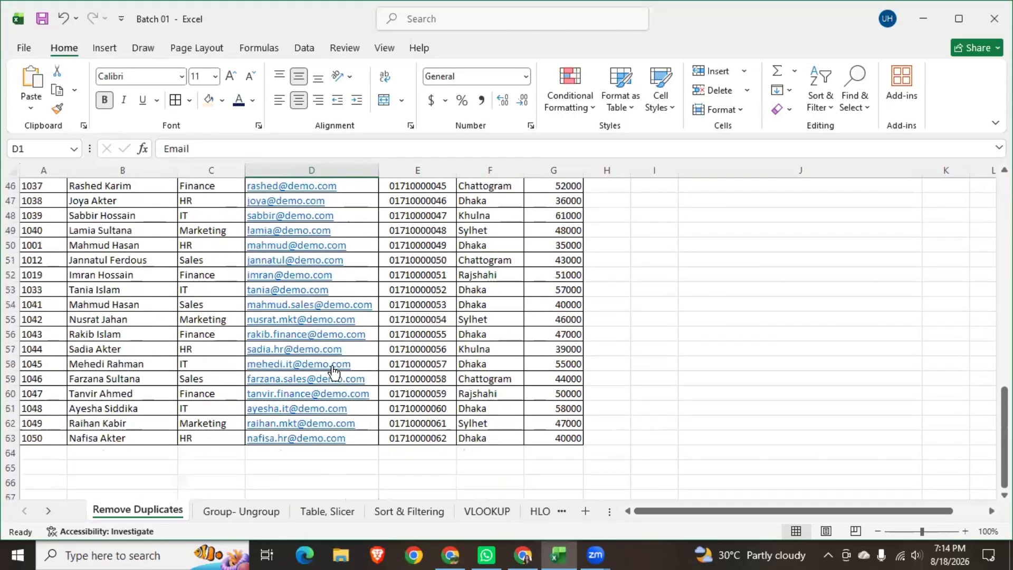
shift+click(321, 350)
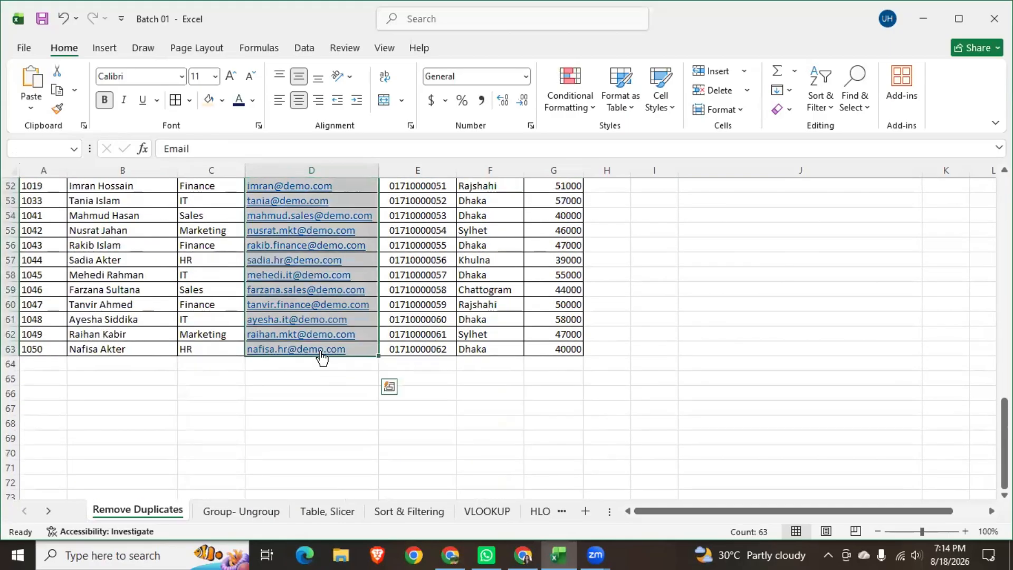
scroll(321, 358, up, 12)
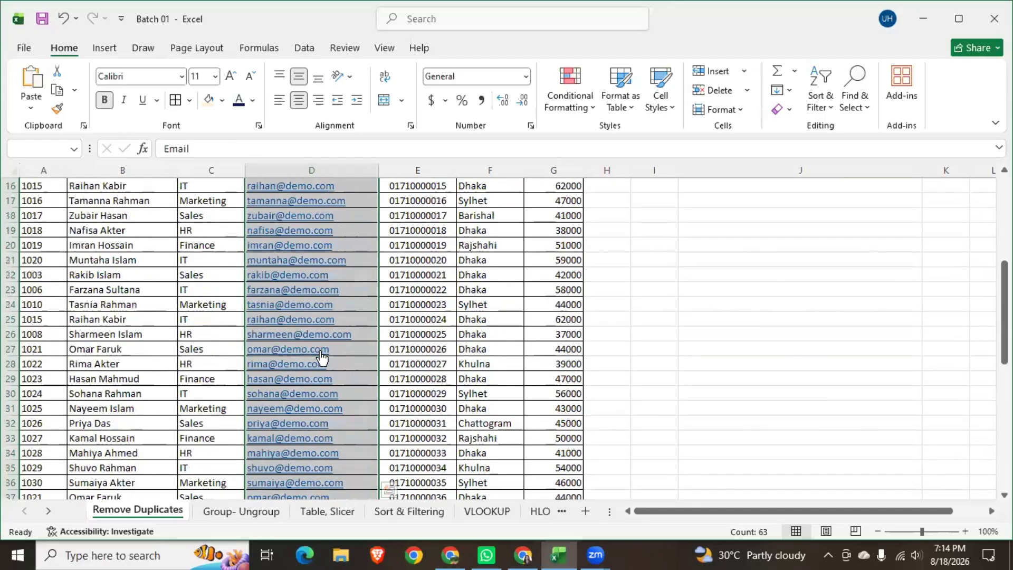
scroll(322, 358, up, 5)
scroll(322, 358, up, 1)
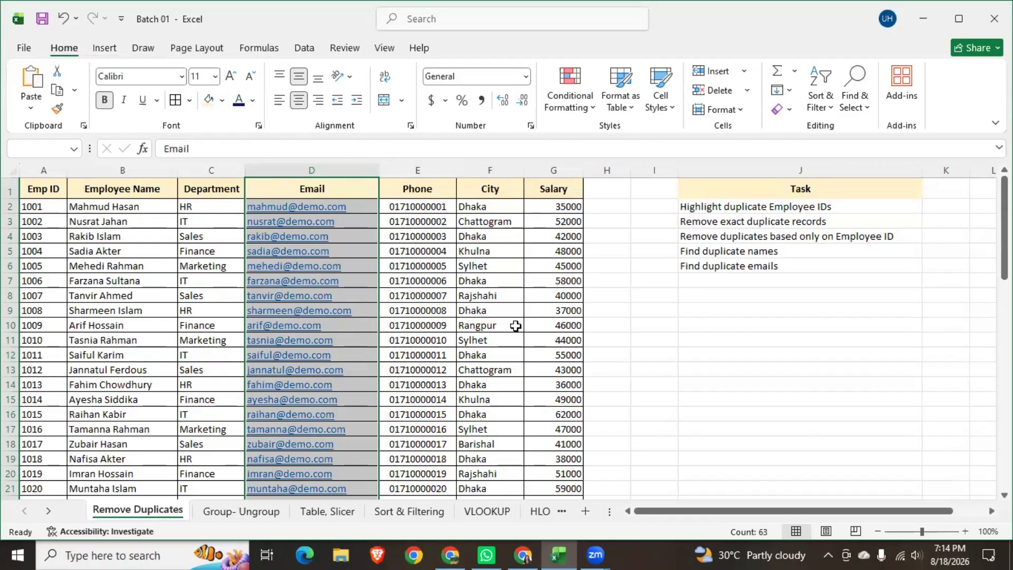
click(584, 108)
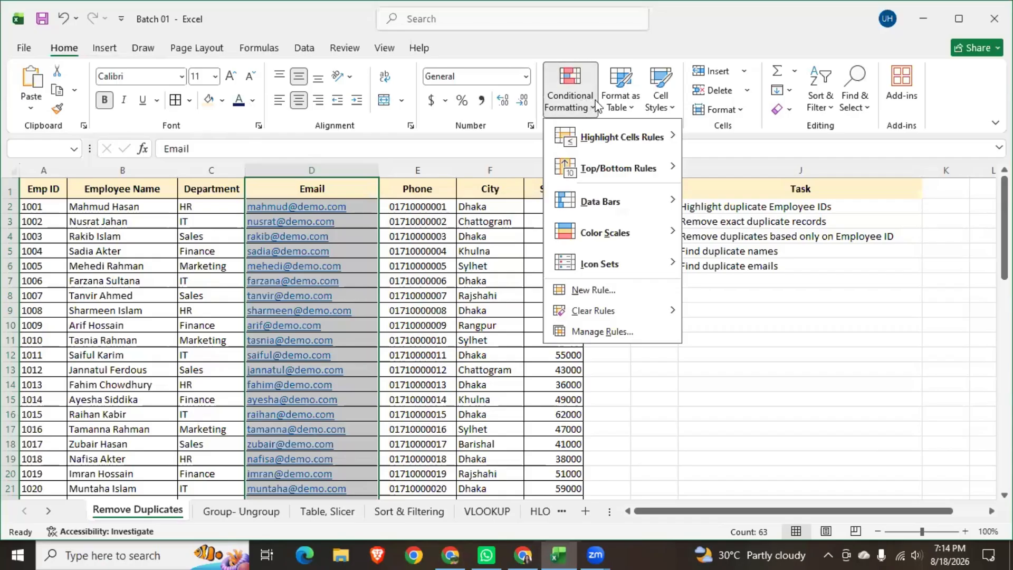
mouse_move(629, 145)
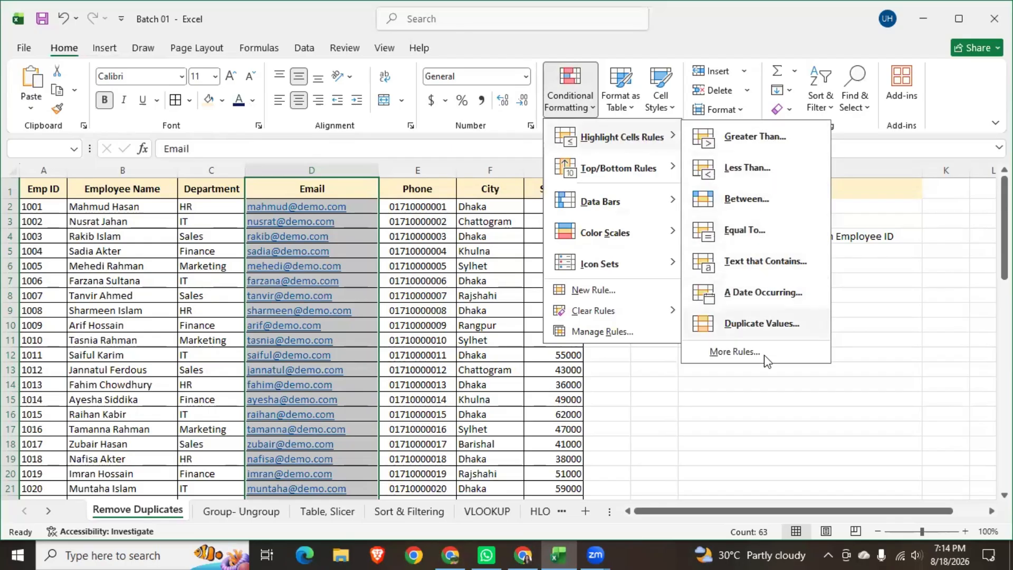
click(764, 323)
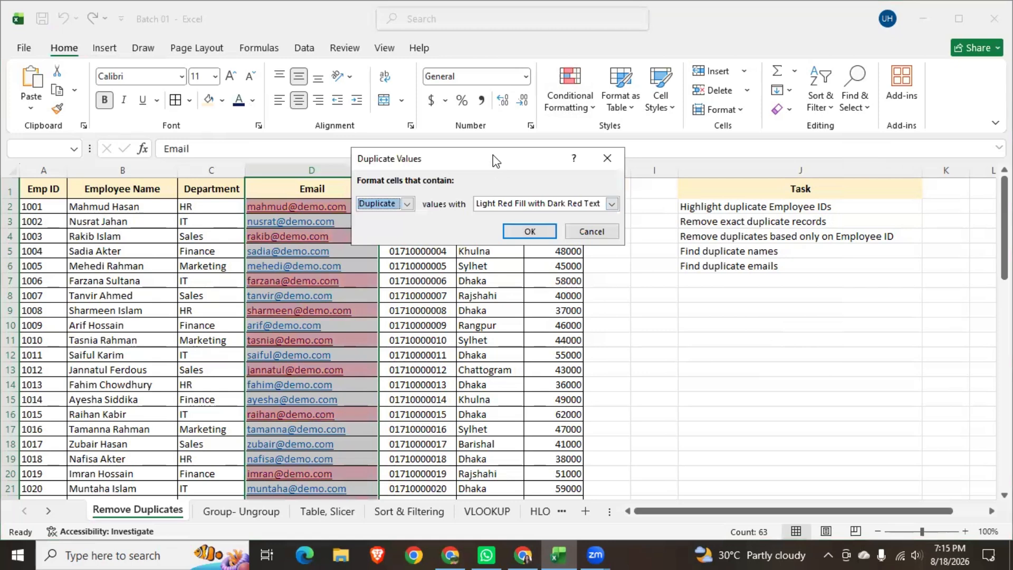
drag(497, 163, 561, 170)
click(471, 210)
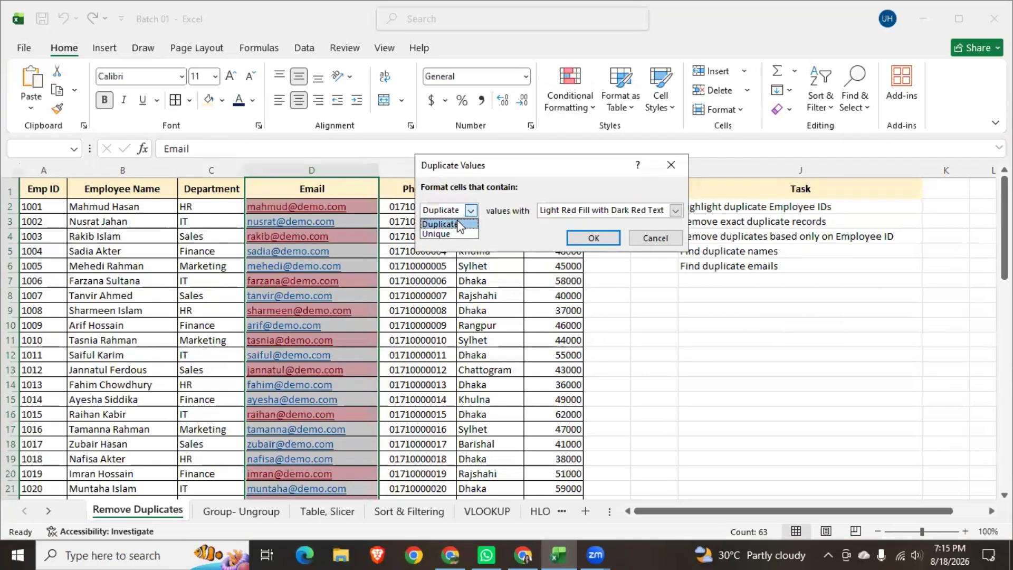
click(457, 221)
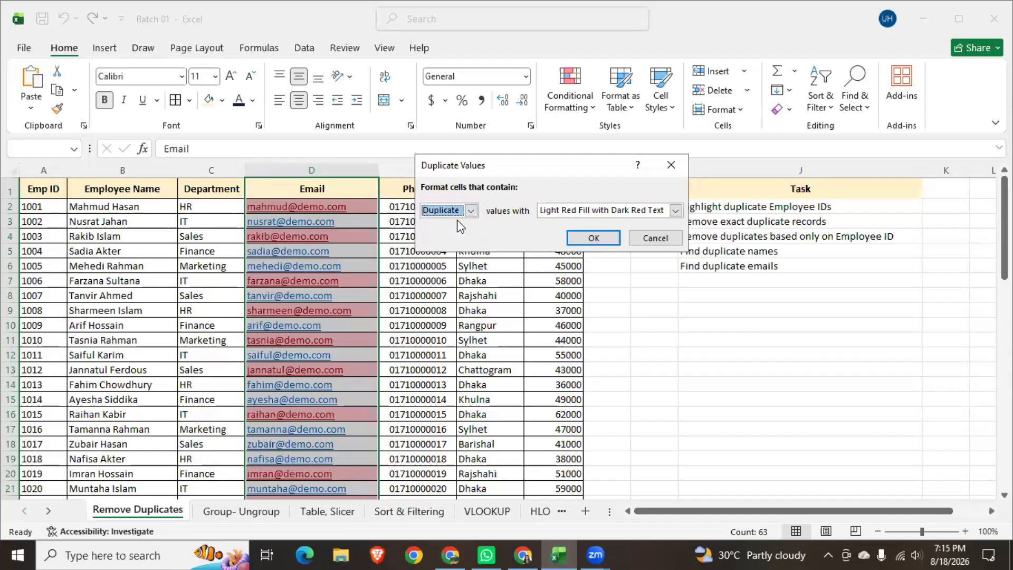
Preview the duplicates with Light Red Fill, Red Text, Red Border, Green Fill with Dark Green Text, and Yellow Fill with Dark Yellow Text.
click(676, 211)
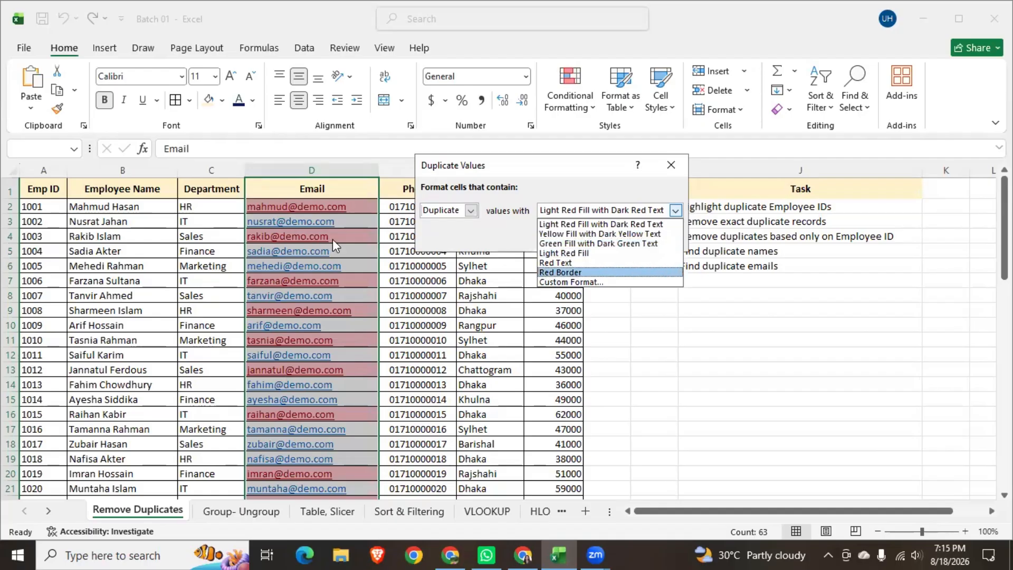
click(592, 258)
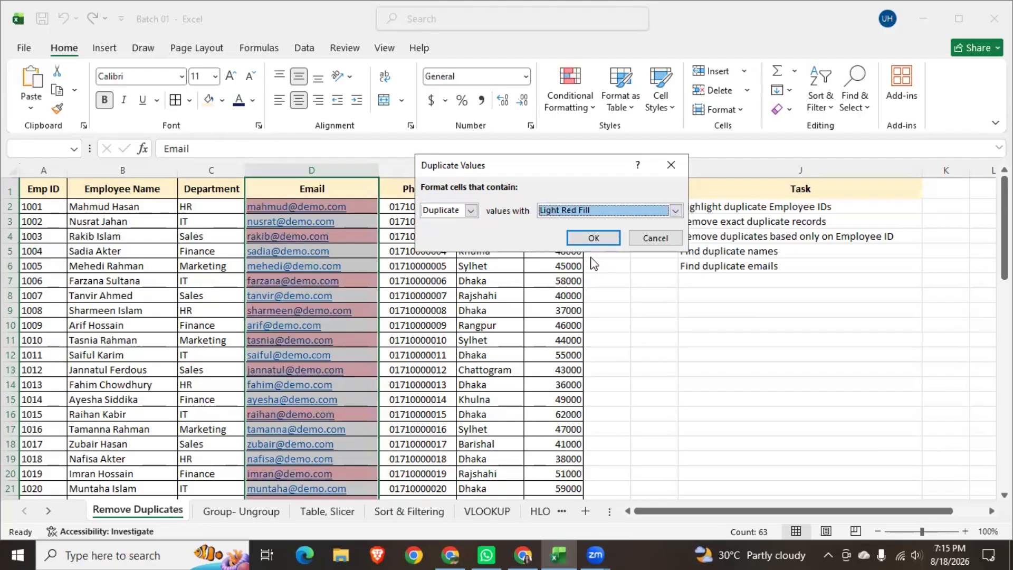
click(655, 211)
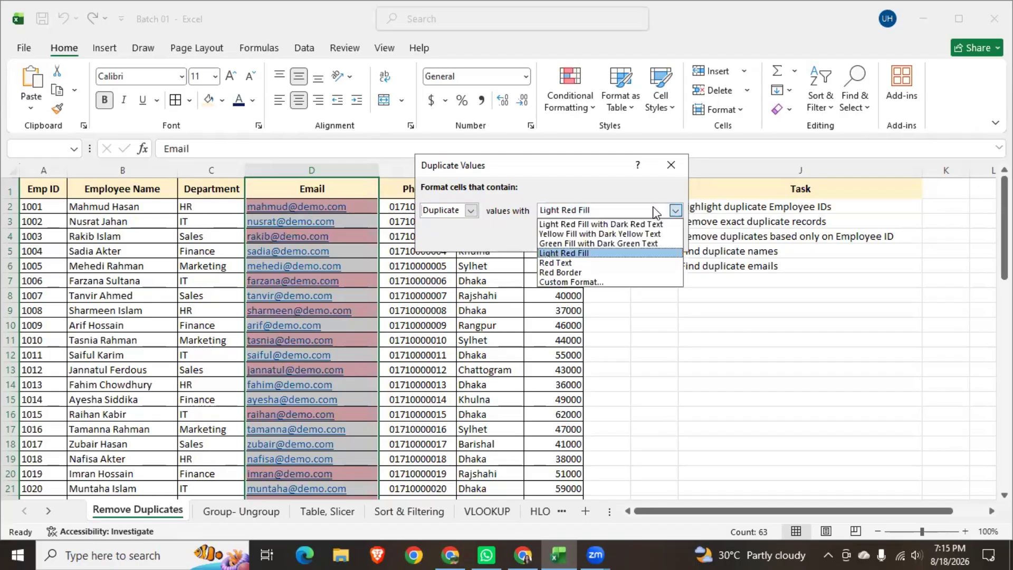
click(579, 265)
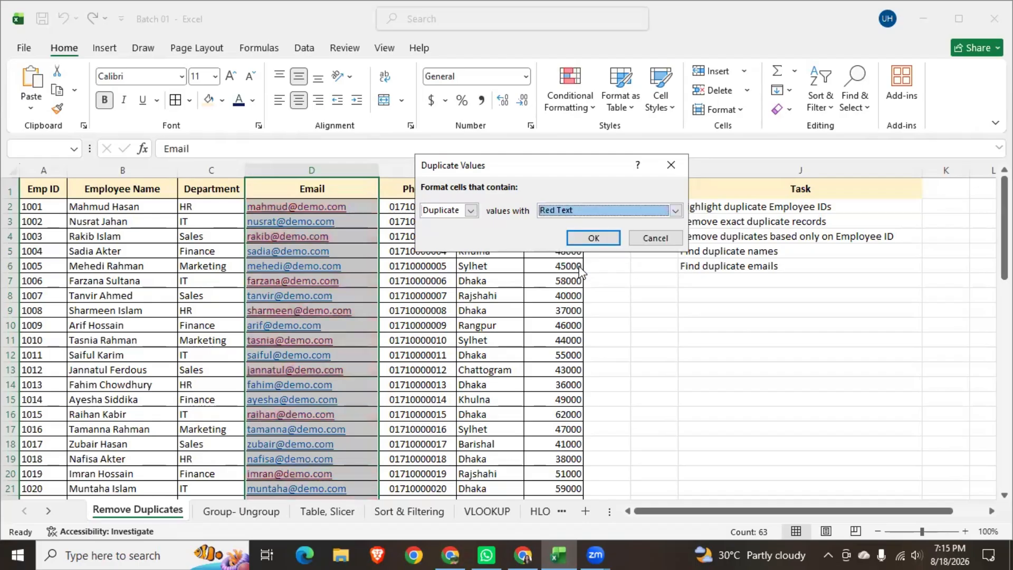
click(632, 211)
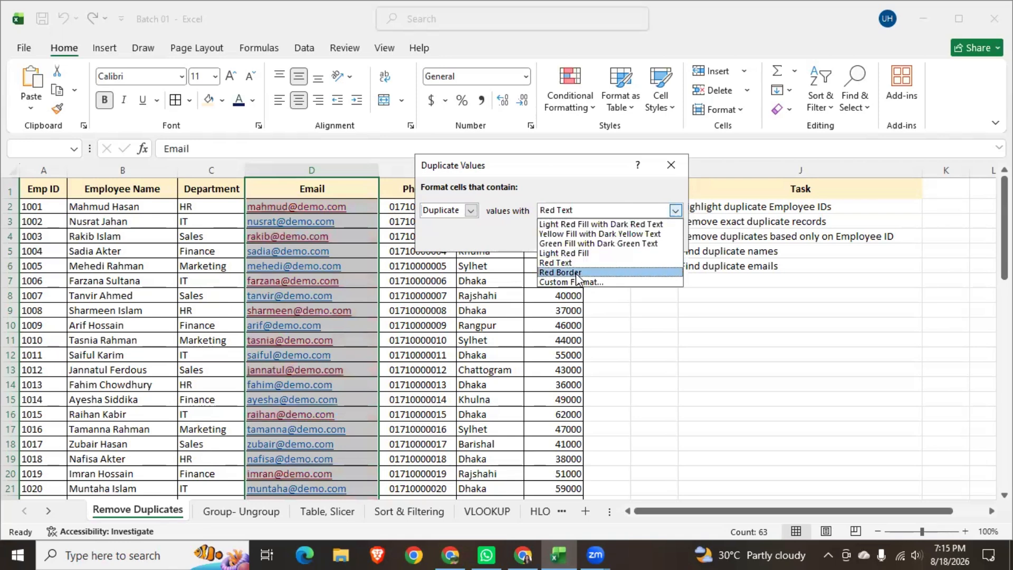
click(576, 273)
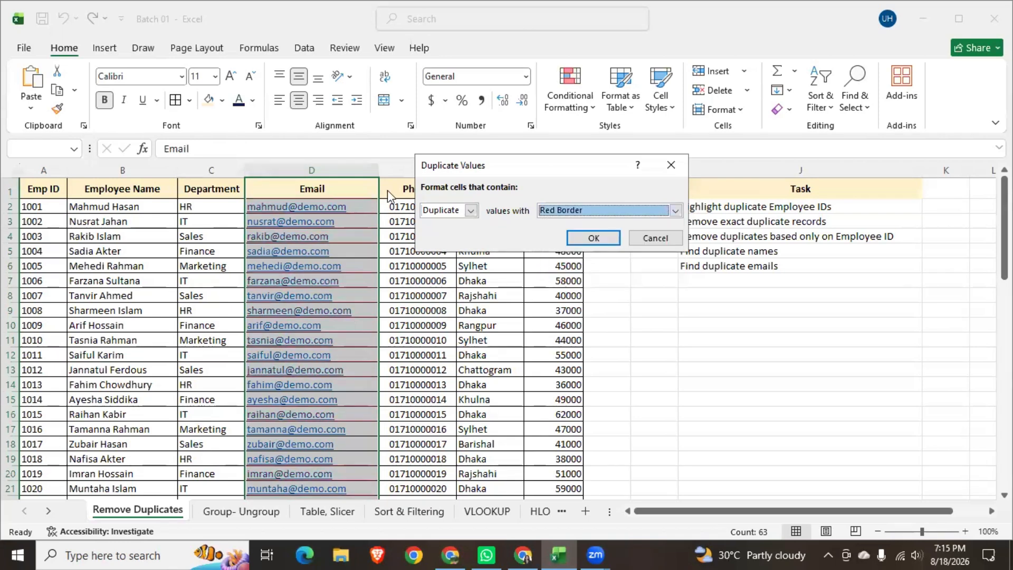
click(675, 210)
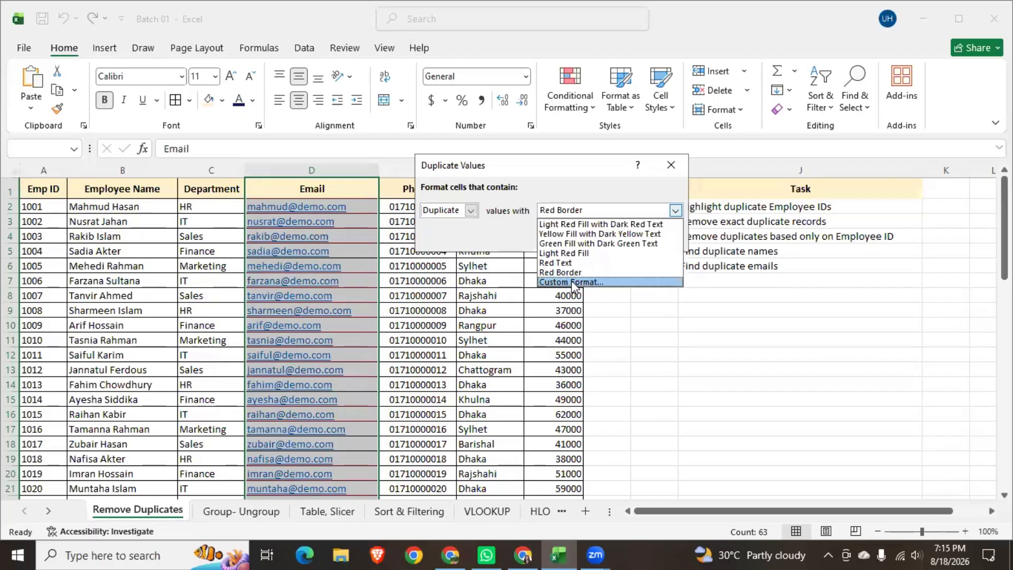
click(589, 243)
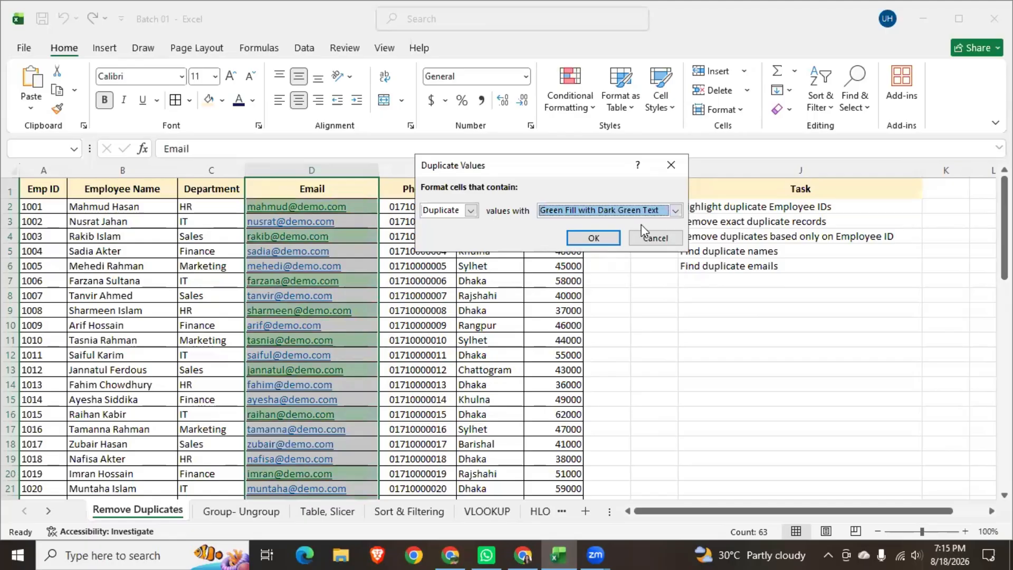
click(676, 210)
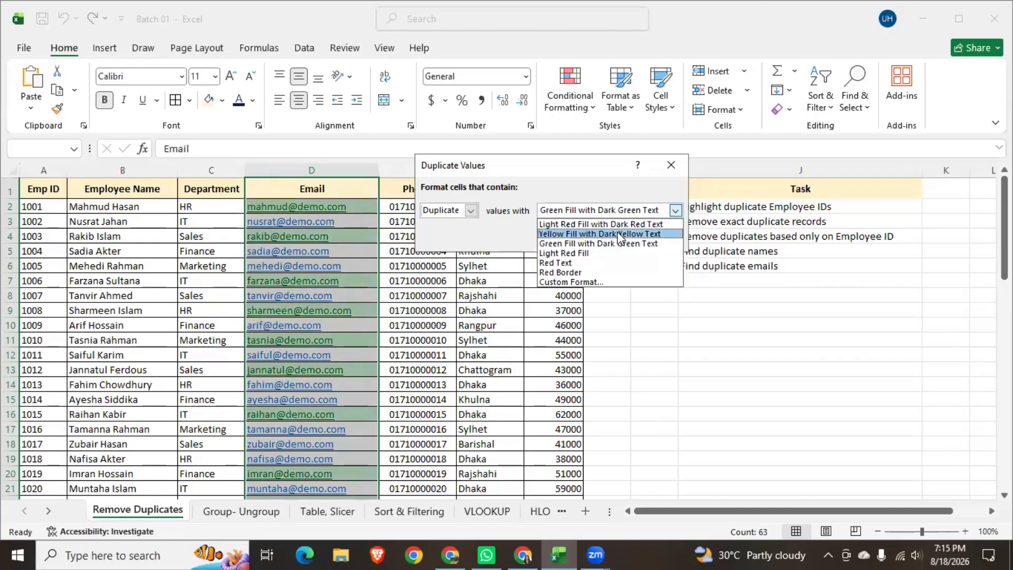
click(617, 233)
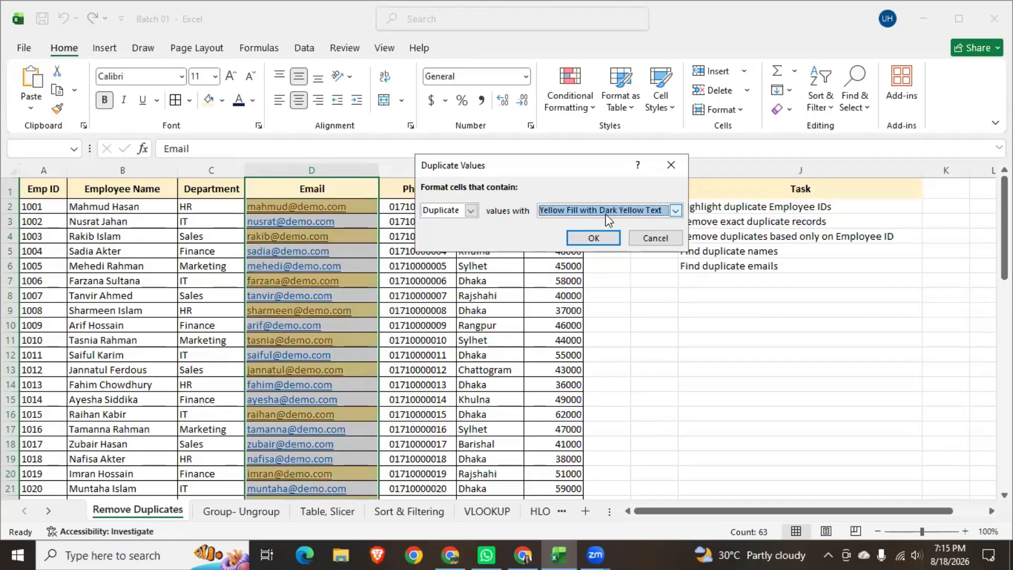
Format the duplicate emails with Light Red Fill with Dark Red Text and apply the rule.
click(605, 212)
click(591, 223)
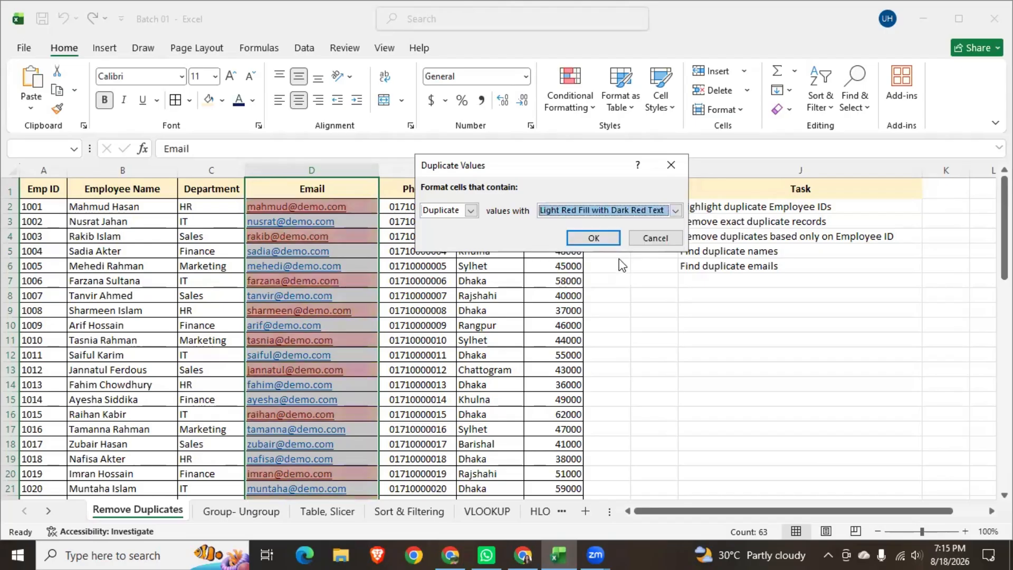
click(594, 238)
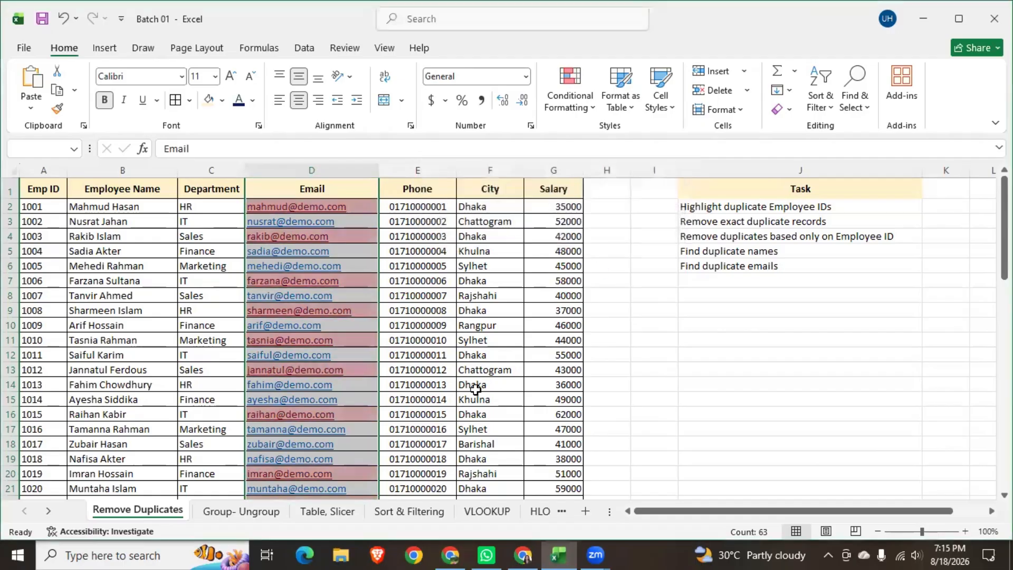
Review the highlighting down the Email column and compare the entries in D4 and D22.
scroll(476, 390, down, 5)
scroll(554, 384, down, 12)
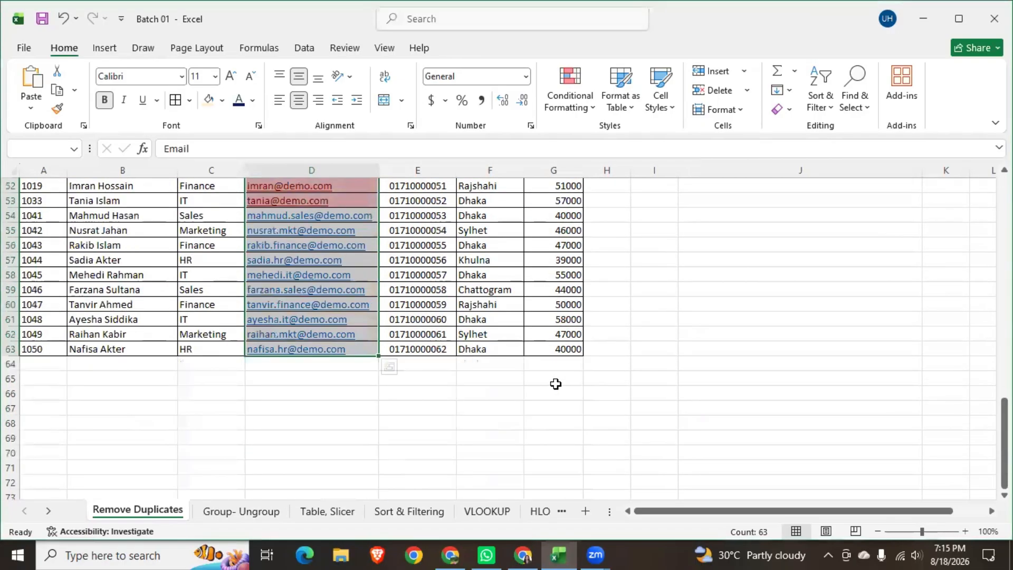
scroll(555, 384, up, 4)
scroll(555, 383, up, 13)
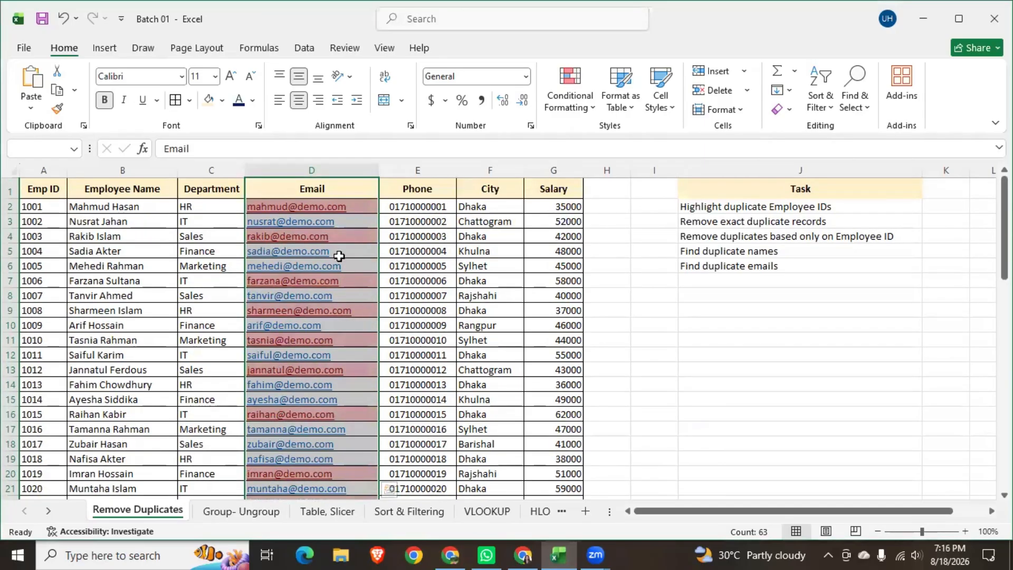
click(339, 246)
click(361, 236)
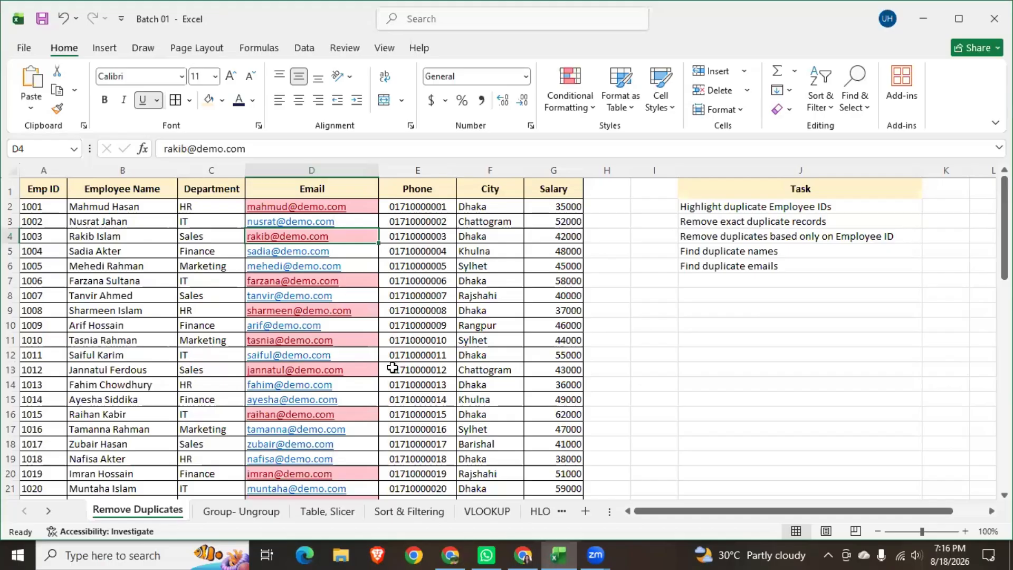
scroll(393, 368, down, 2)
scroll(392, 367, down, 1)
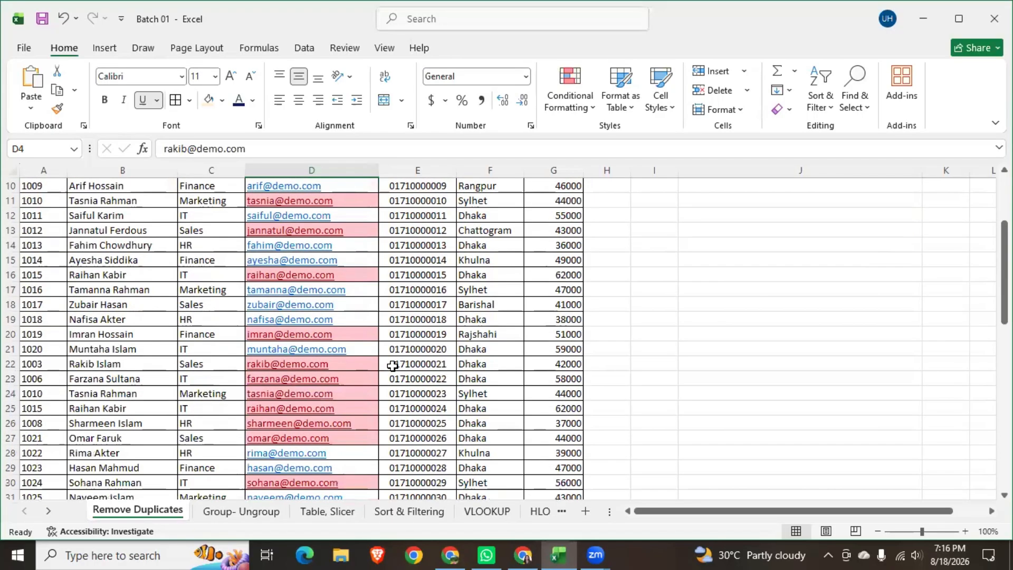
click(342, 364)
scroll(416, 375, up, 3)
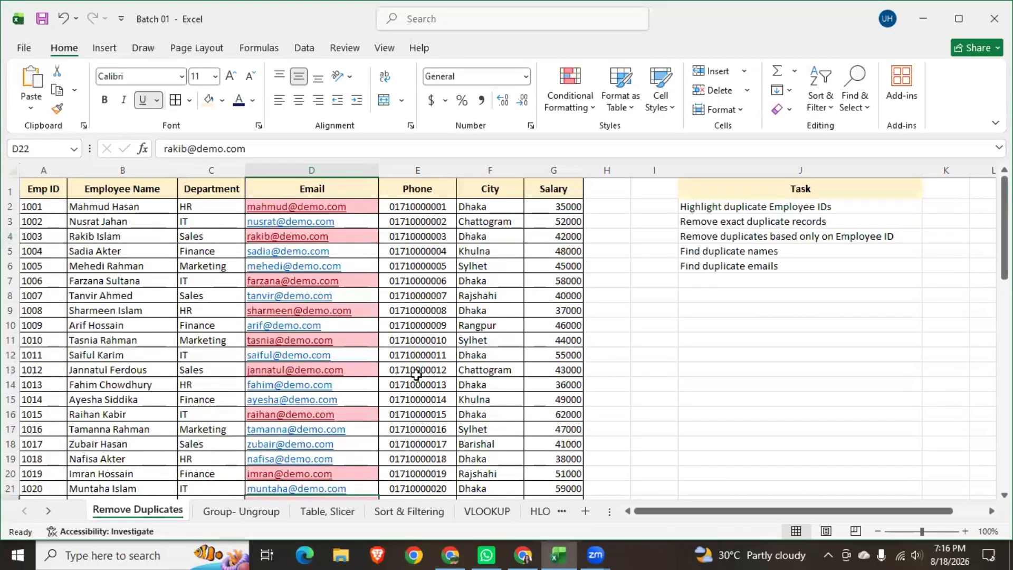
Start a Remove Duplicates operation on the whole employee table, A1:G63, and check the columns it offers.
click(337, 241)
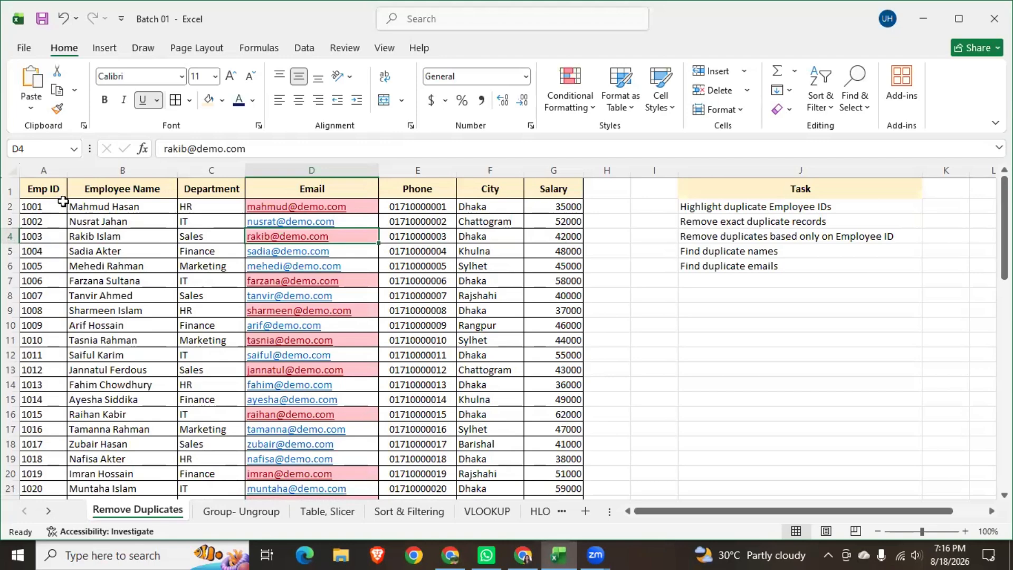
click(53, 194)
scroll(456, 430, down, 18)
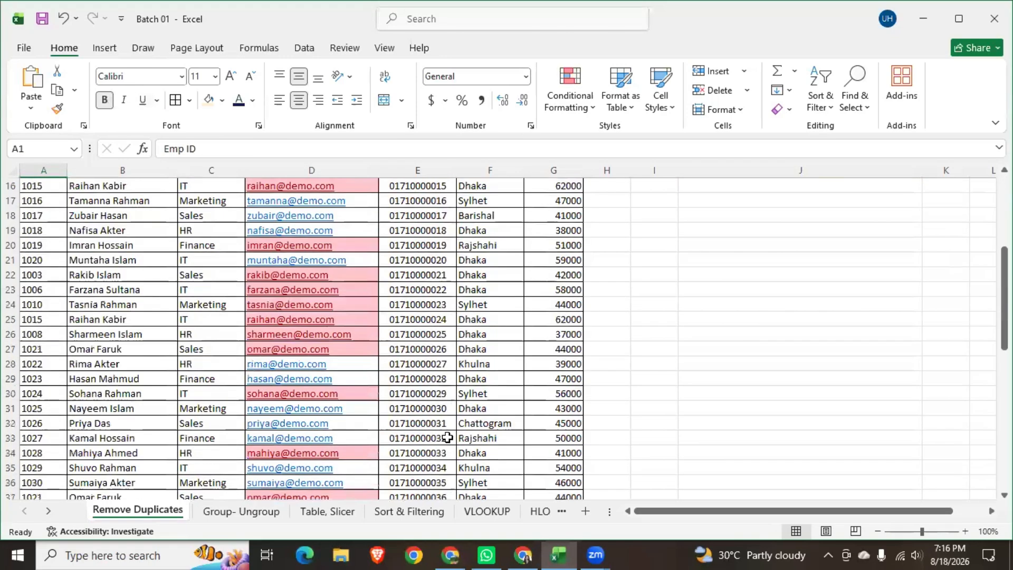
scroll(456, 430, down, 2)
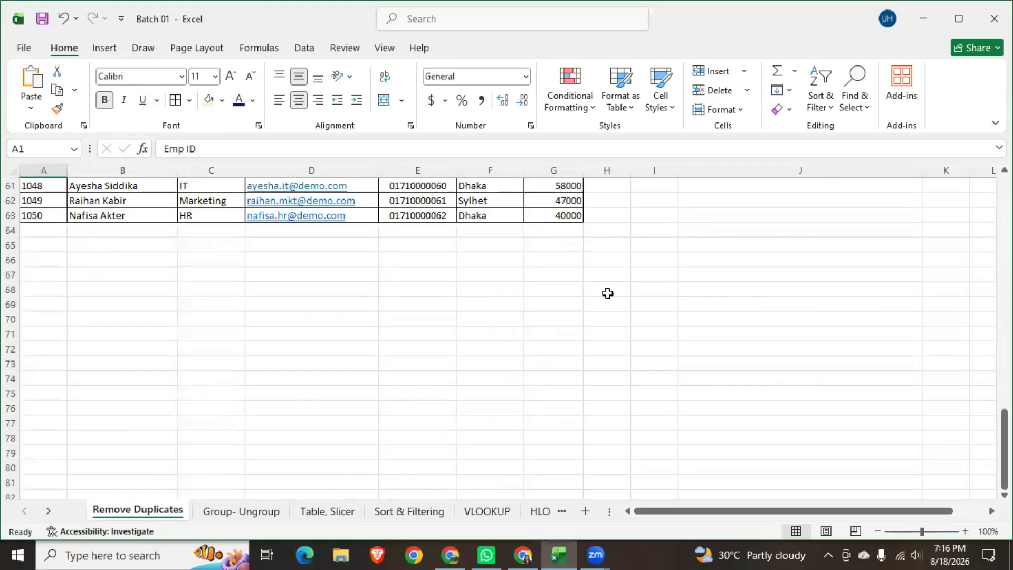
shift+click(565, 214)
scroll(536, 362, up, 17)
scroll(533, 364, up, 3)
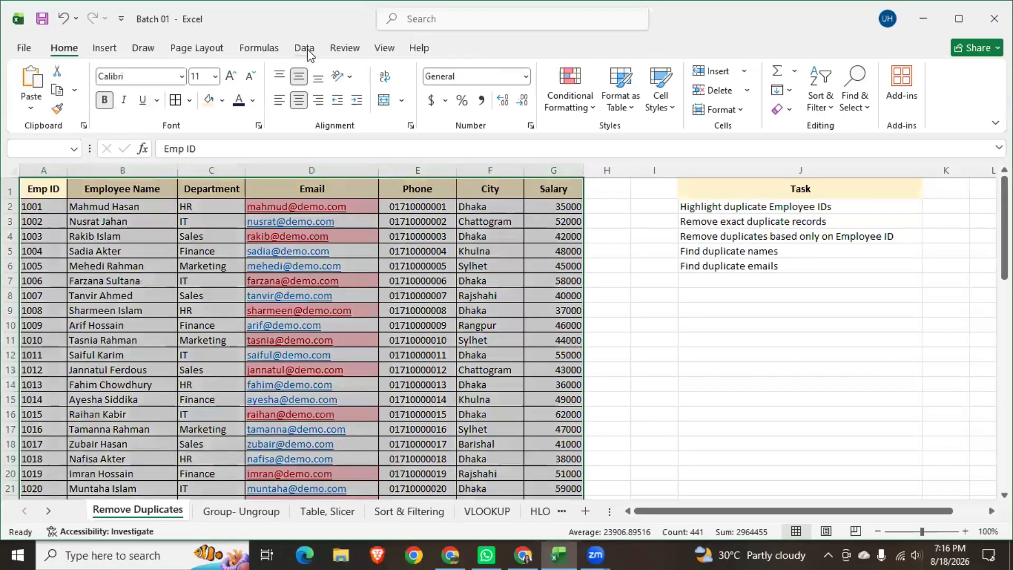
click(310, 56)
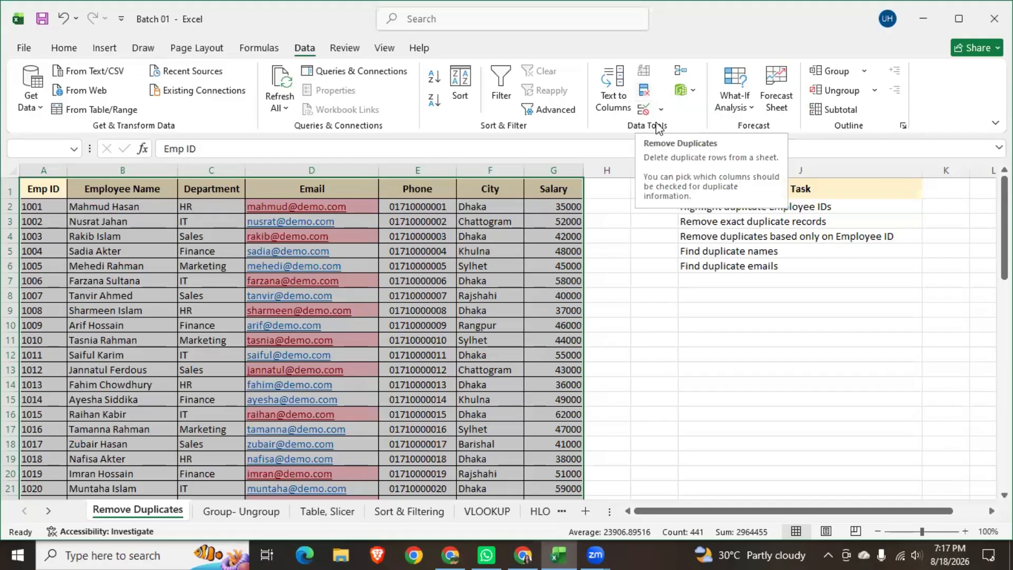
click(647, 94)
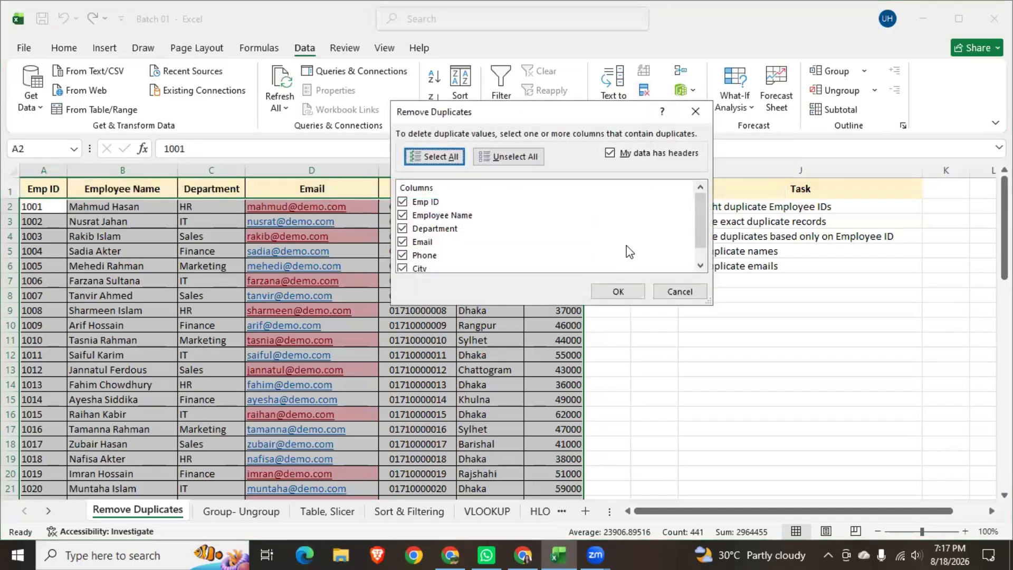
scroll(498, 210, down, 1)
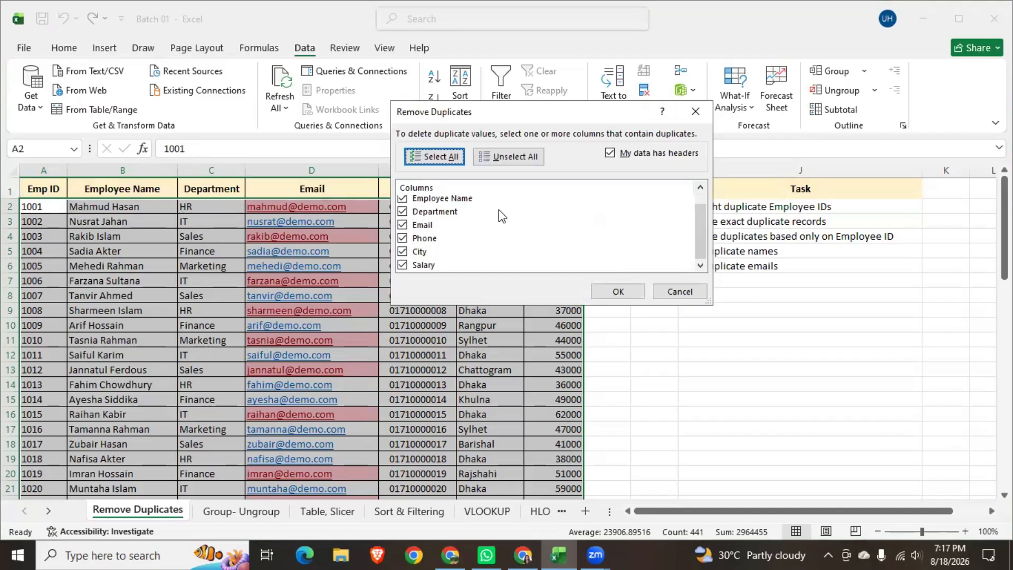
scroll(499, 210, up, 1)
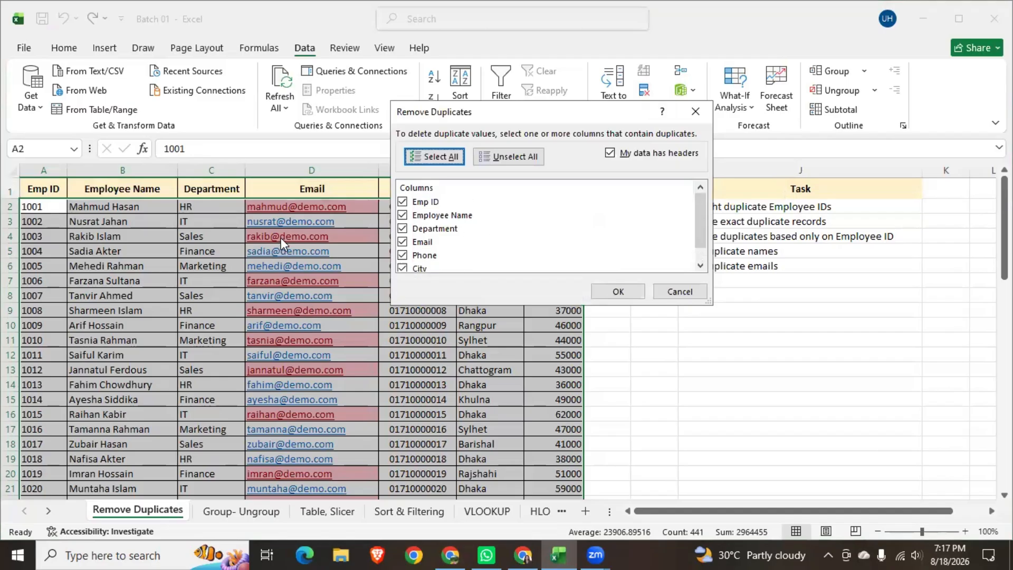
Remove the duplicate records using only the Email column as criterion, excluding Emp ID, Employee Name, Department, Phone, City and Salary.
click(402, 215)
click(401, 201)
click(402, 228)
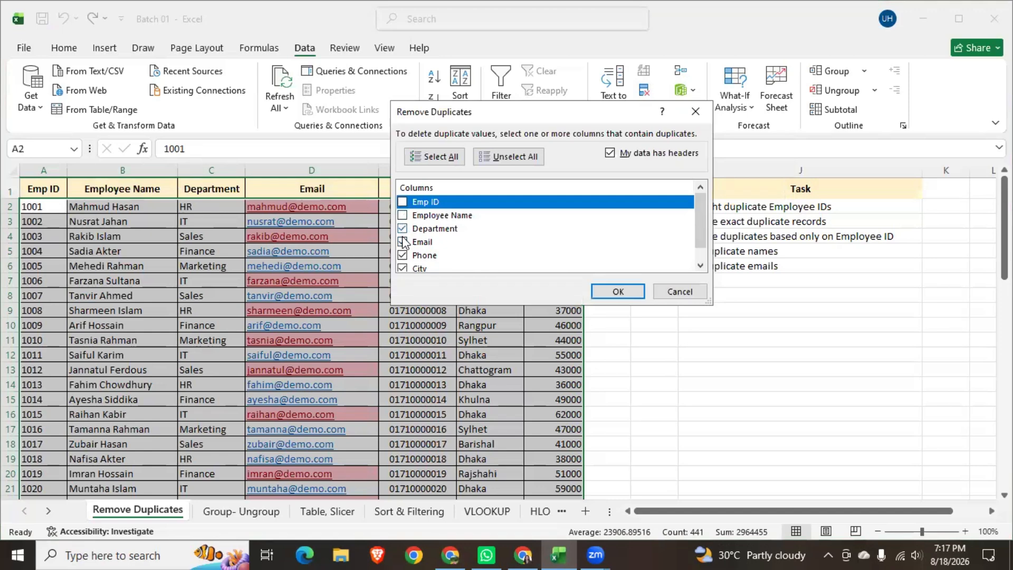
click(402, 255)
scroll(402, 267, down, 1)
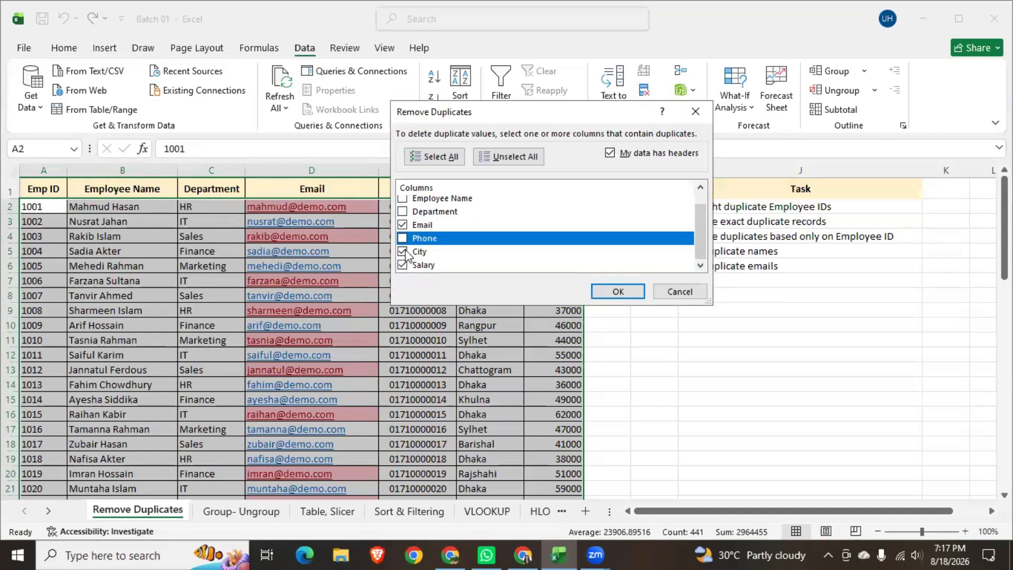
click(403, 252)
click(403, 264)
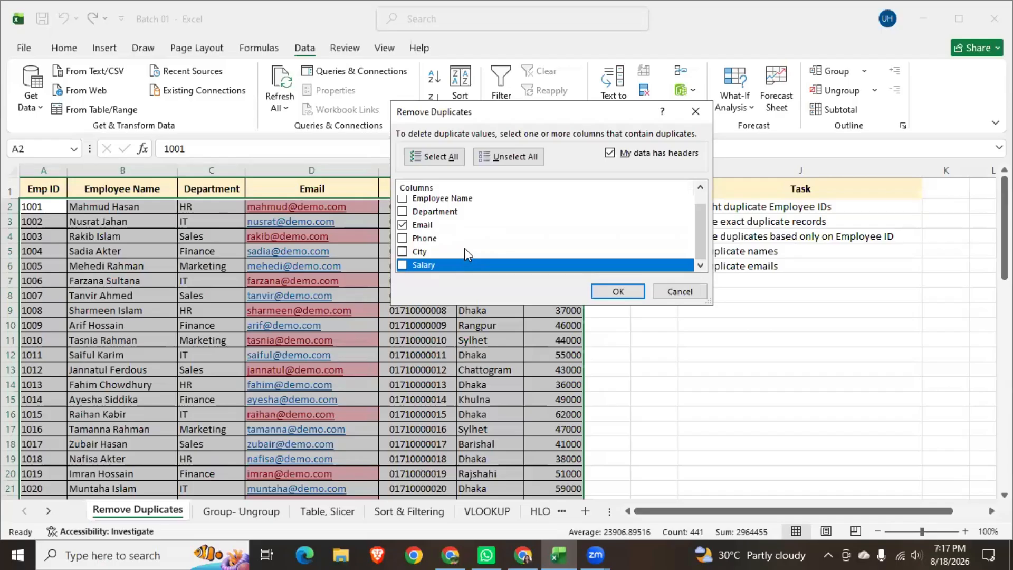
scroll(465, 249, up, 1)
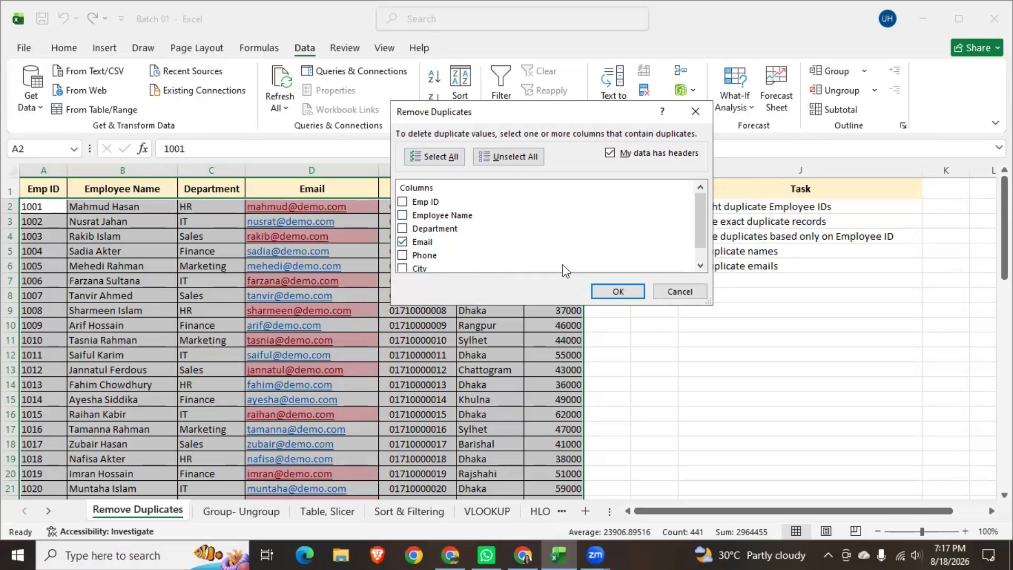
click(609, 291)
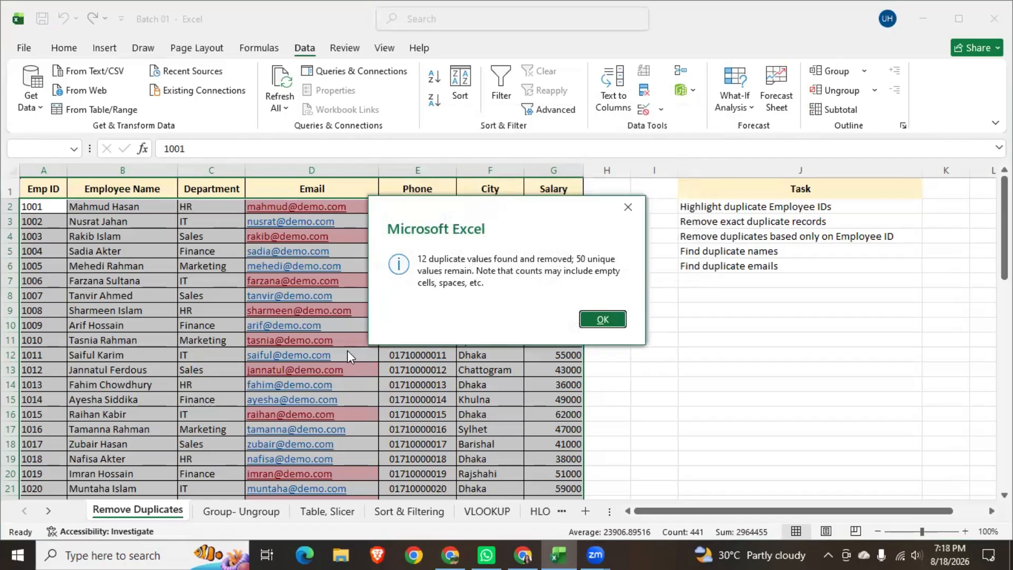
click(603, 320)
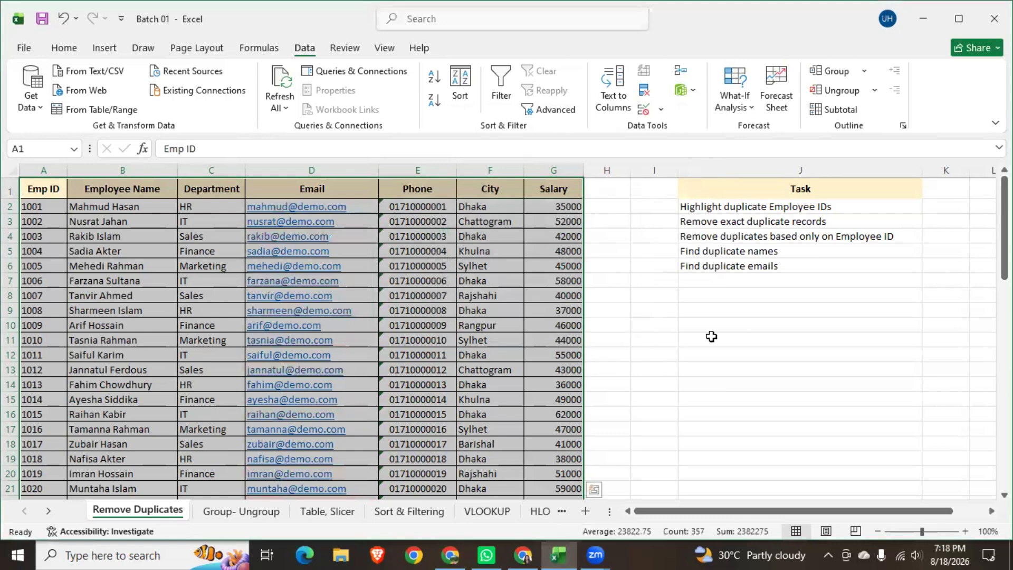
Review the employee table from first to last row to check the remaining records and emails after the duplicate removal.
click(712, 338)
scroll(316, 264, down, 20)
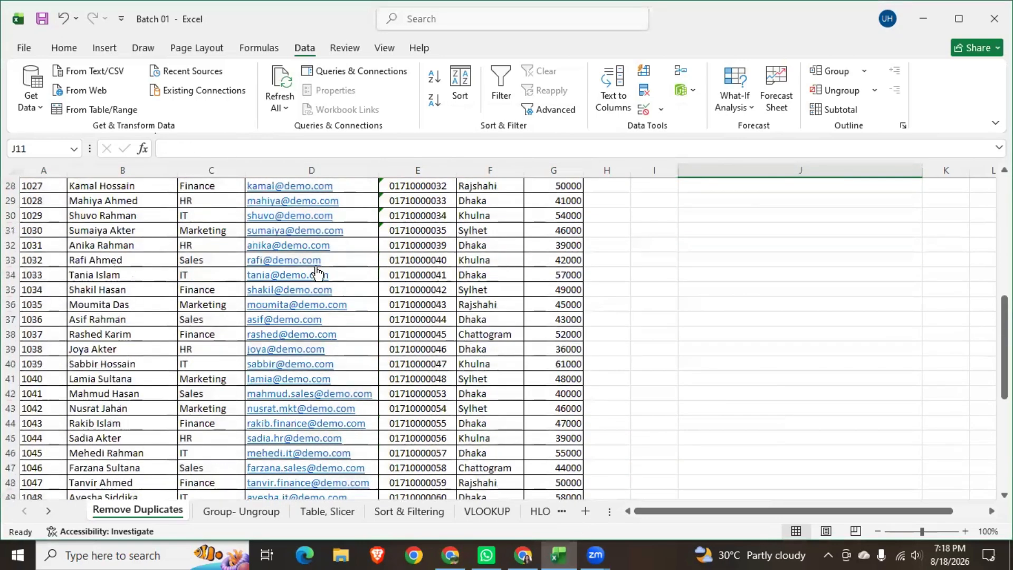
scroll(317, 273, up, 20)
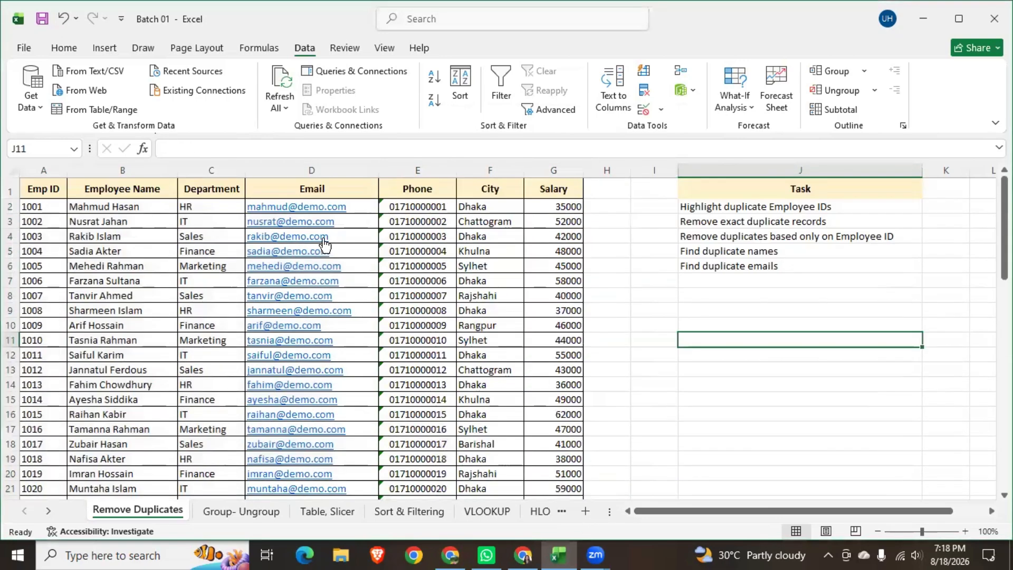
scroll(328, 414, down, 13)
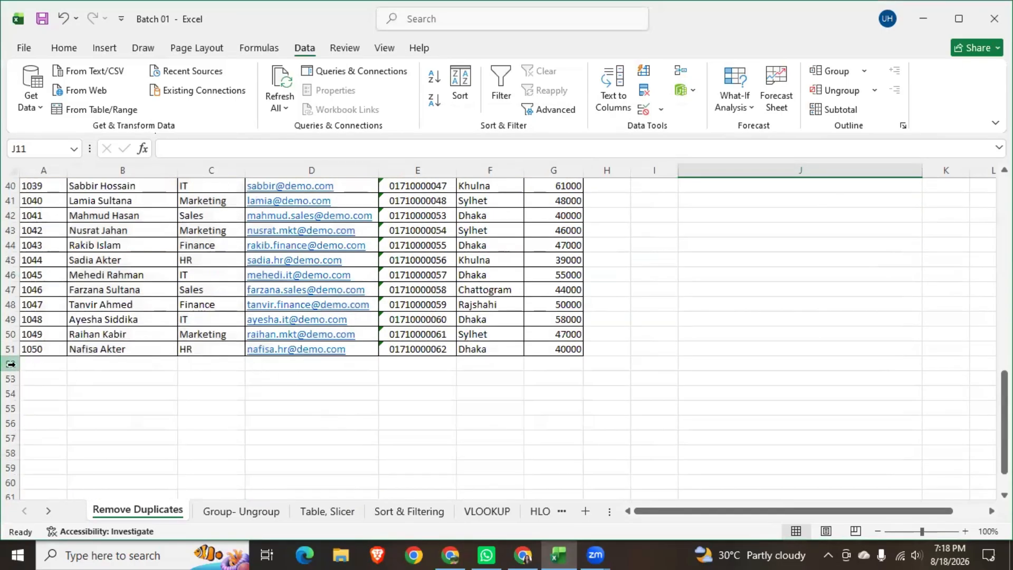
scroll(32, 372, down, 3)
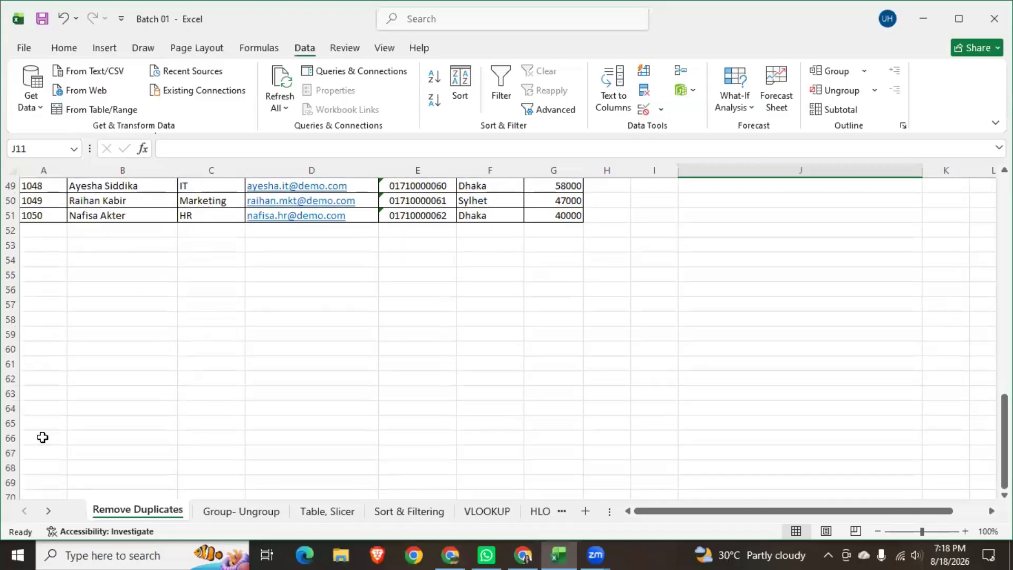
scroll(42, 437, up, 4)
scroll(42, 437, down, 6)
scroll(42, 437, up, 5)
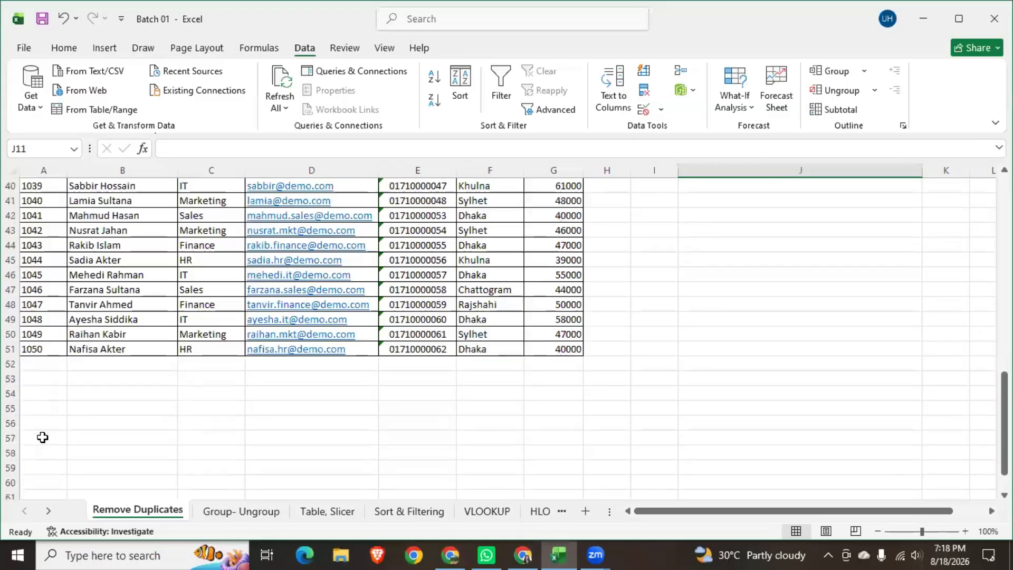
scroll(43, 436, up, 13)
scroll(420, 379, down, 4)
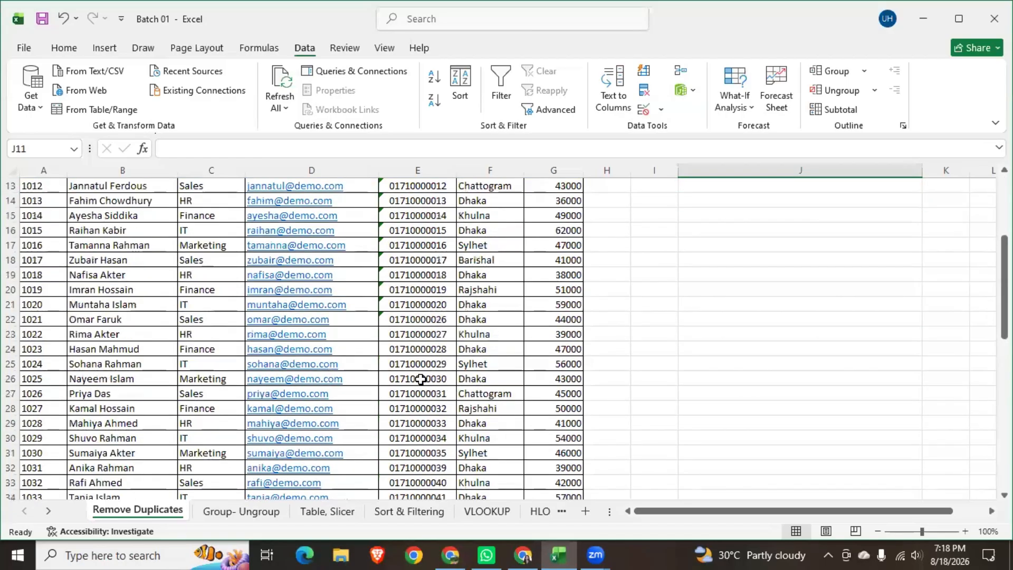
scroll(421, 379, down, 10)
scroll(396, 380, up, 2)
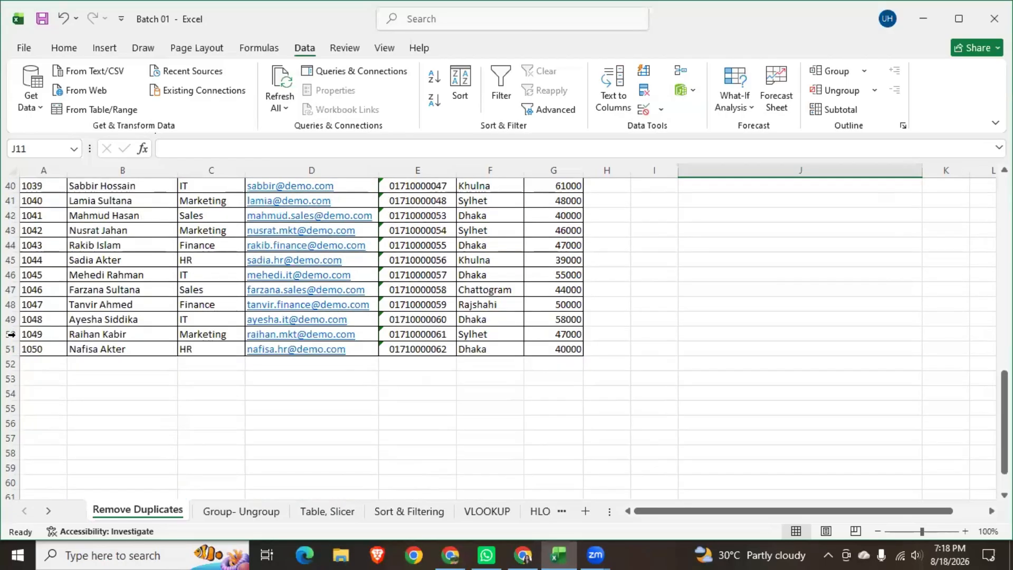
scroll(368, 373, up, 13)
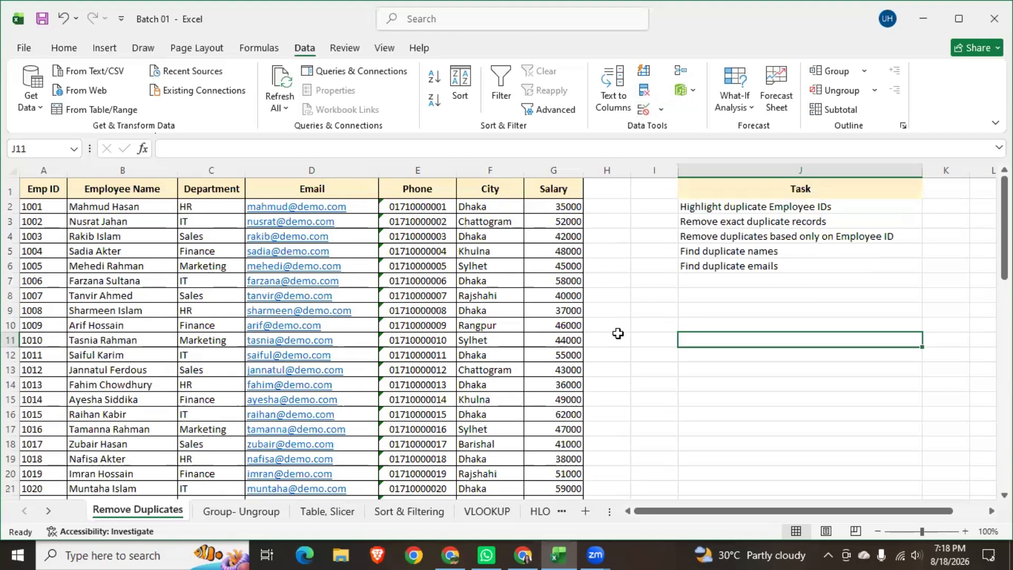
Switch to the MS Excel presentation in Canva, check the Module 6 topic list, and return to the Excel workbook.
key(ctrl+z)
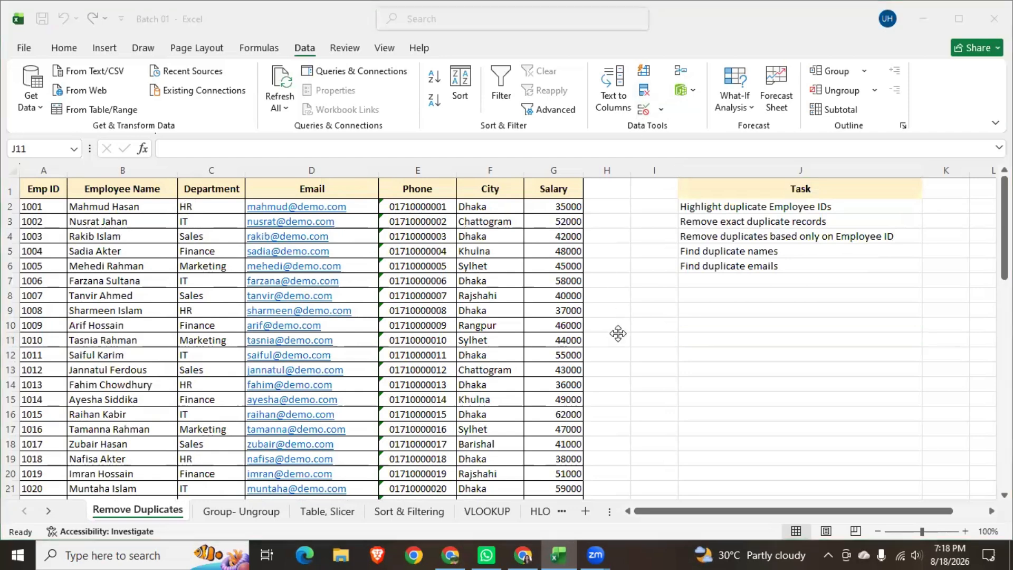
mouse_move(532, 553)
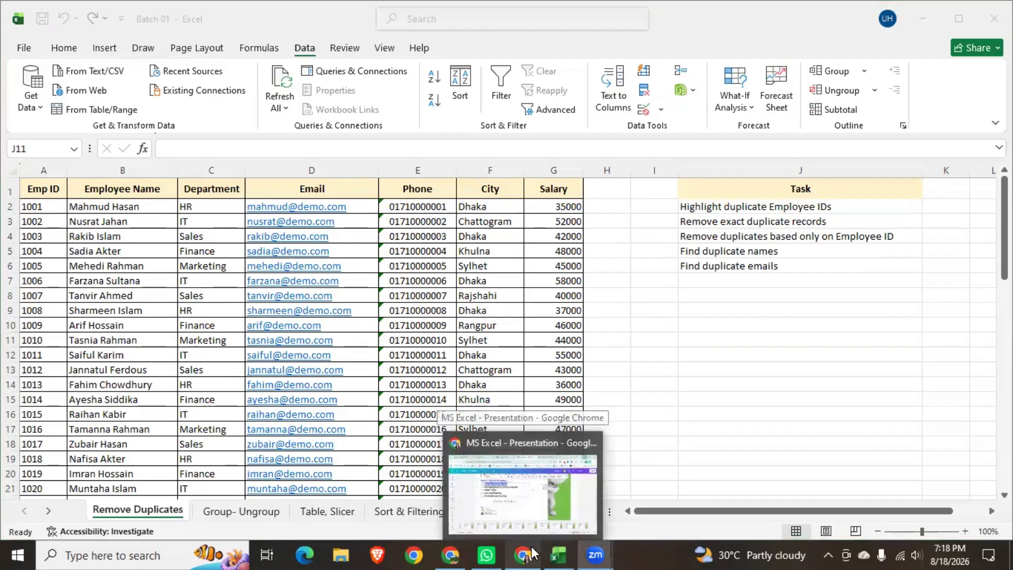
click(530, 553)
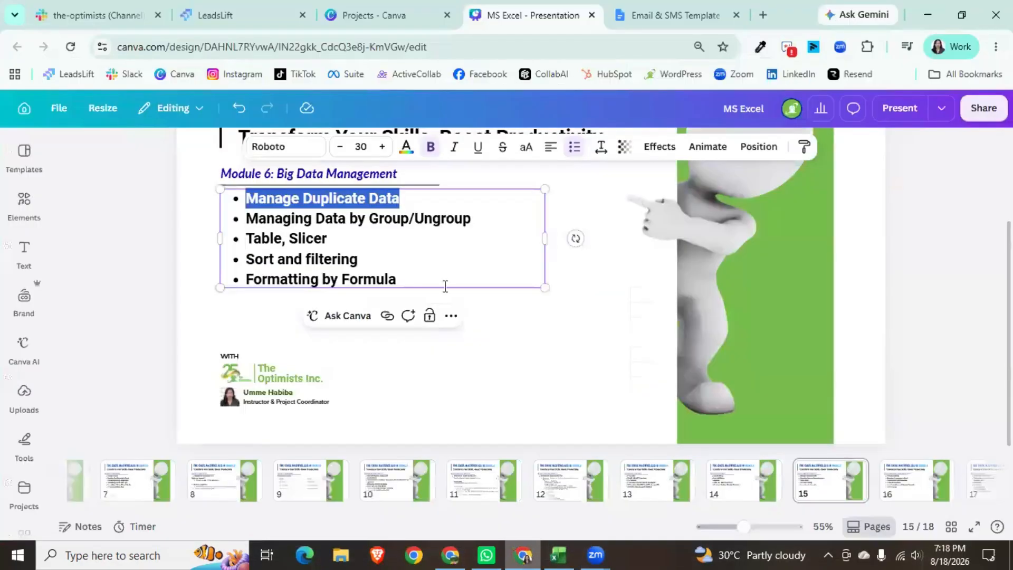
click(449, 238)
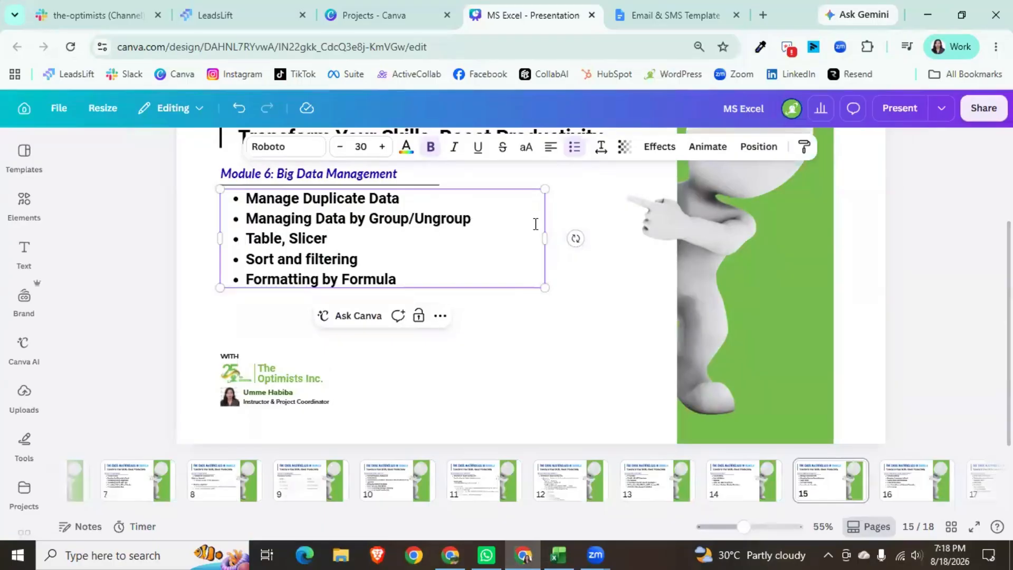
click(927, 15)
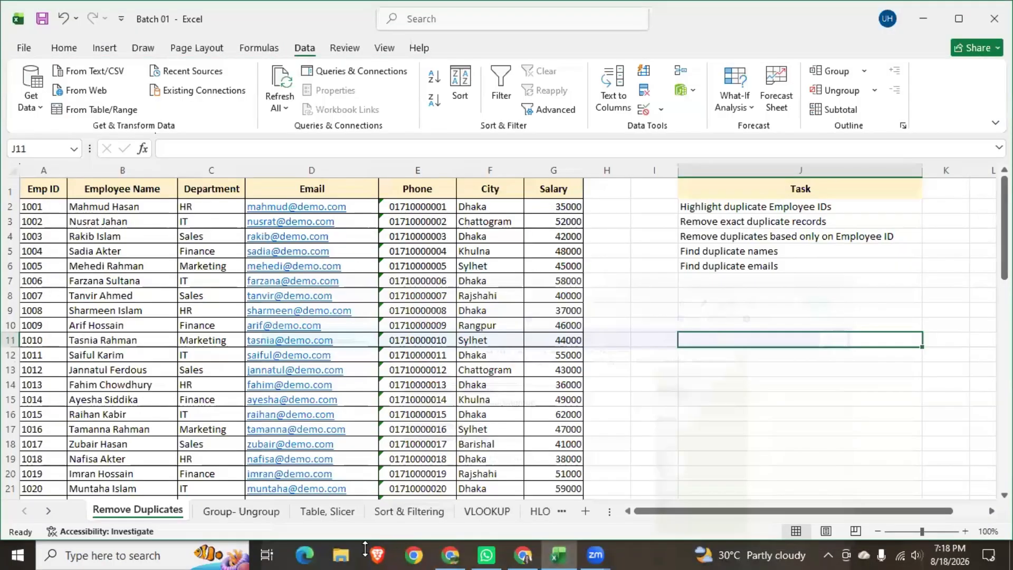
On the Group- Ungroup sheet, group the HR department records in A2:F4 by rows.
click(241, 515)
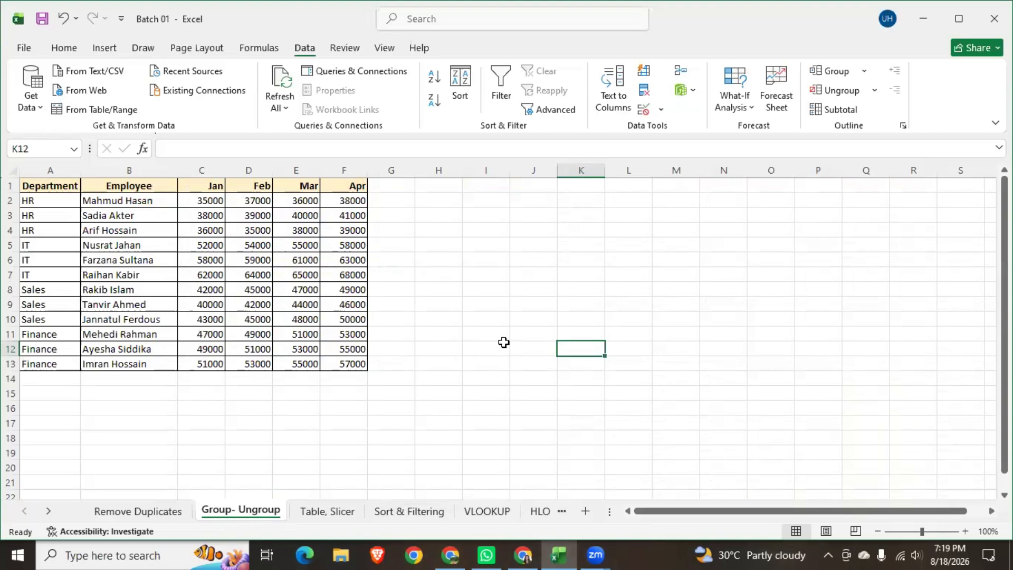
click(47, 201)
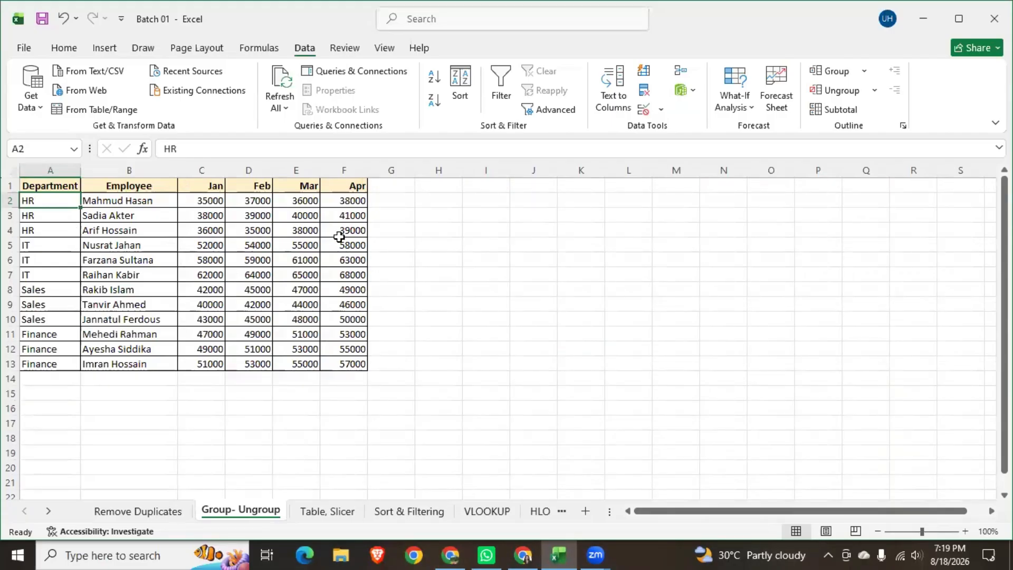
click(339, 235)
click(55, 203)
shift+click(349, 243)
shift+click(347, 231)
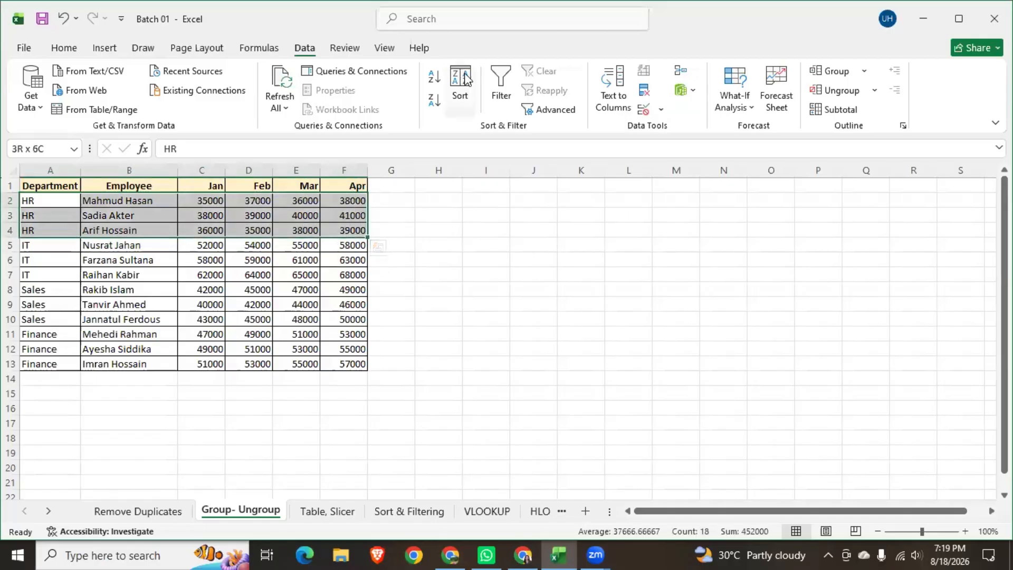
click(64, 48)
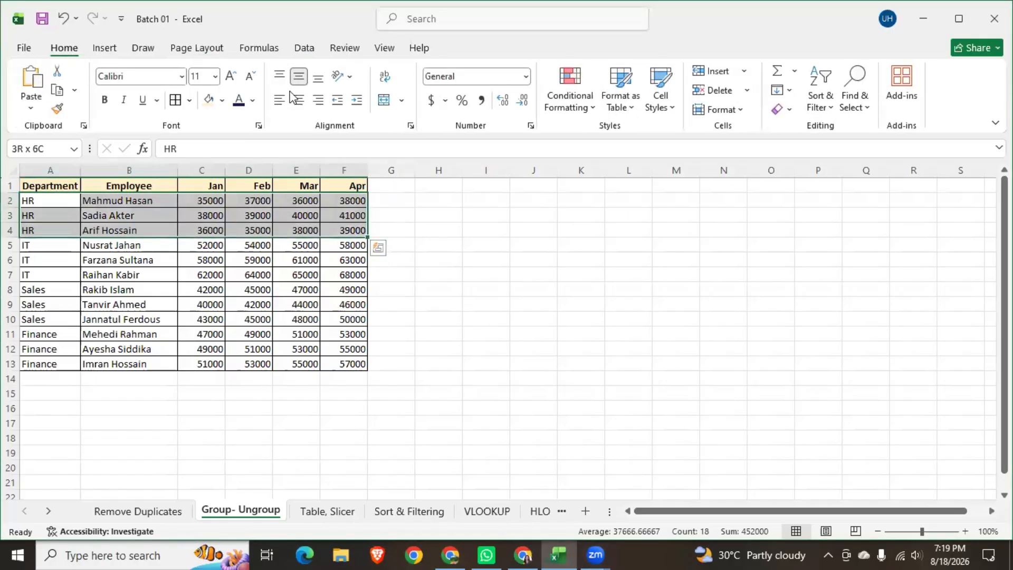
click(307, 50)
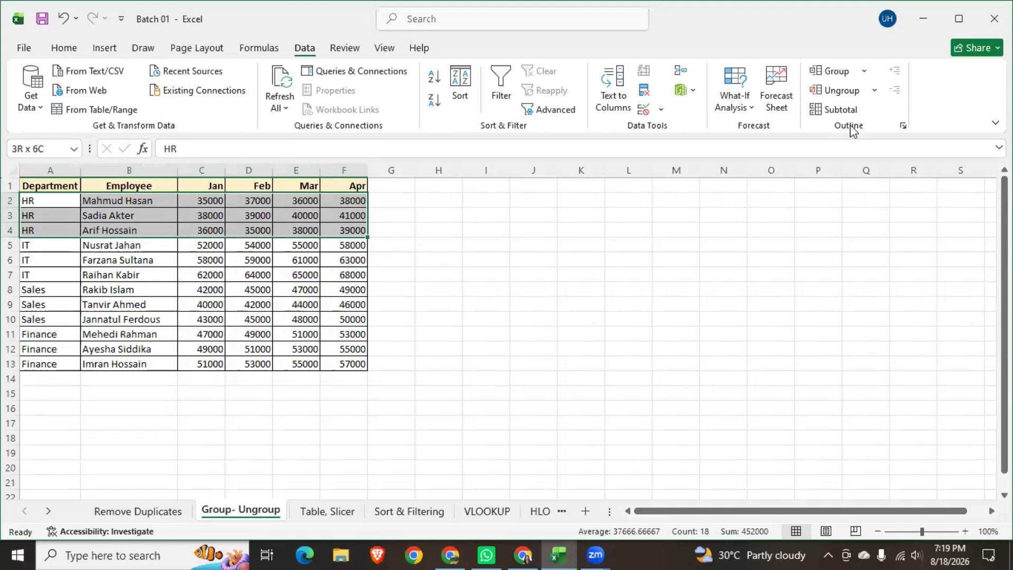
click(835, 77)
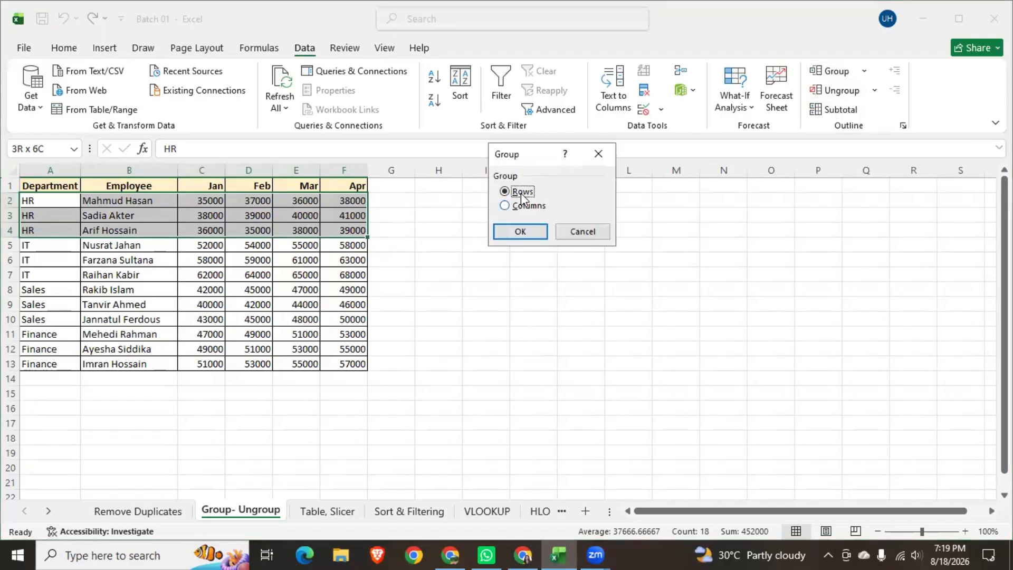
click(522, 197)
click(521, 232)
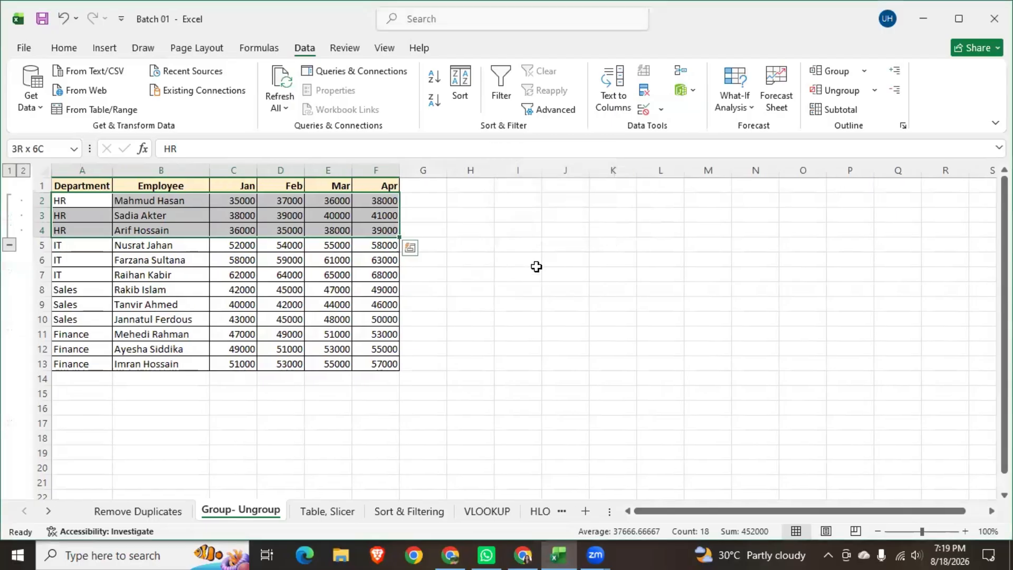
click(547, 290)
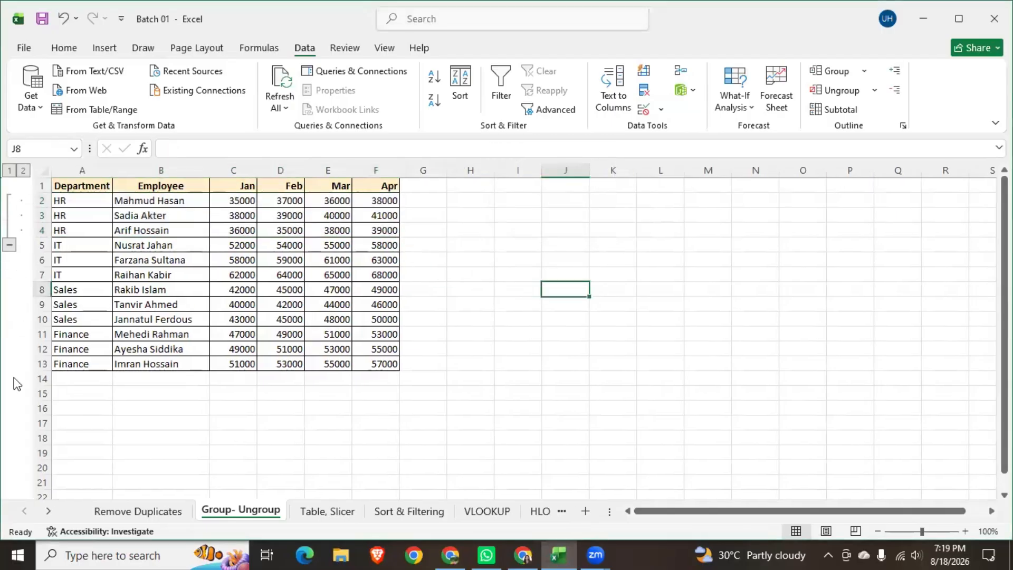
Collapse and re-expand the grouped HR rows, and ungroup the HR records in A2:F4 by rows.
click(10, 245)
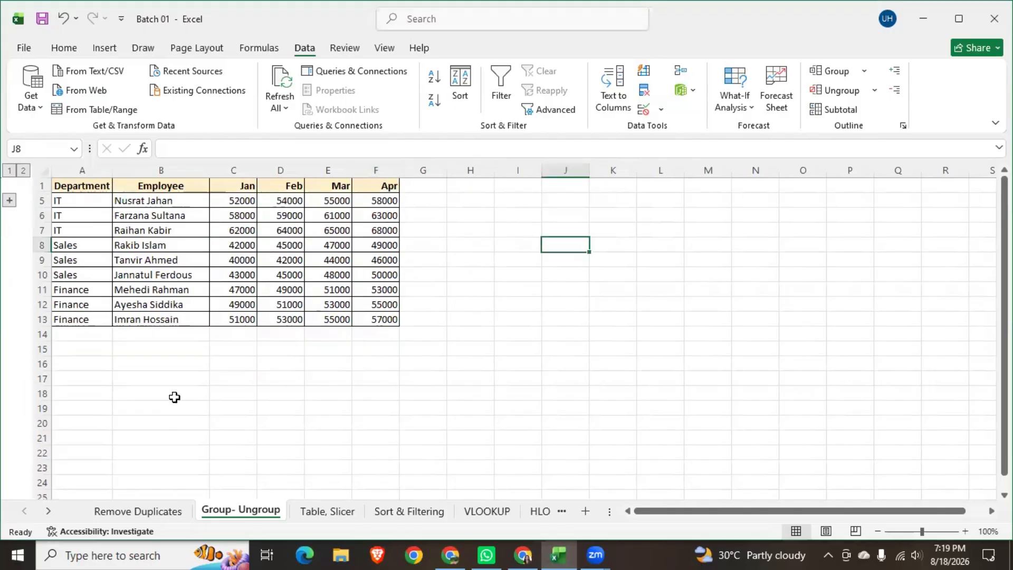
click(10, 201)
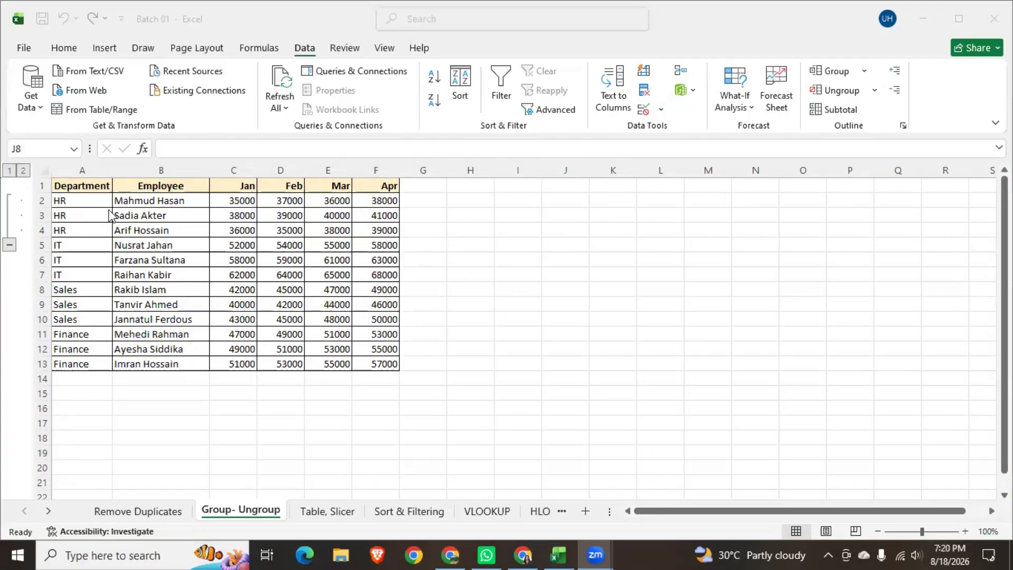
click(80, 198)
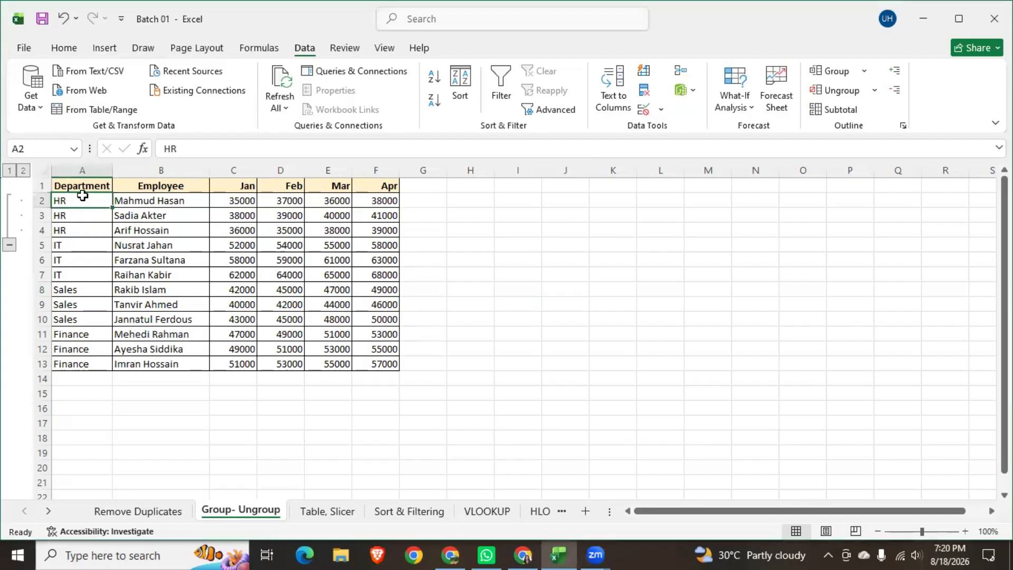
shift+click(382, 230)
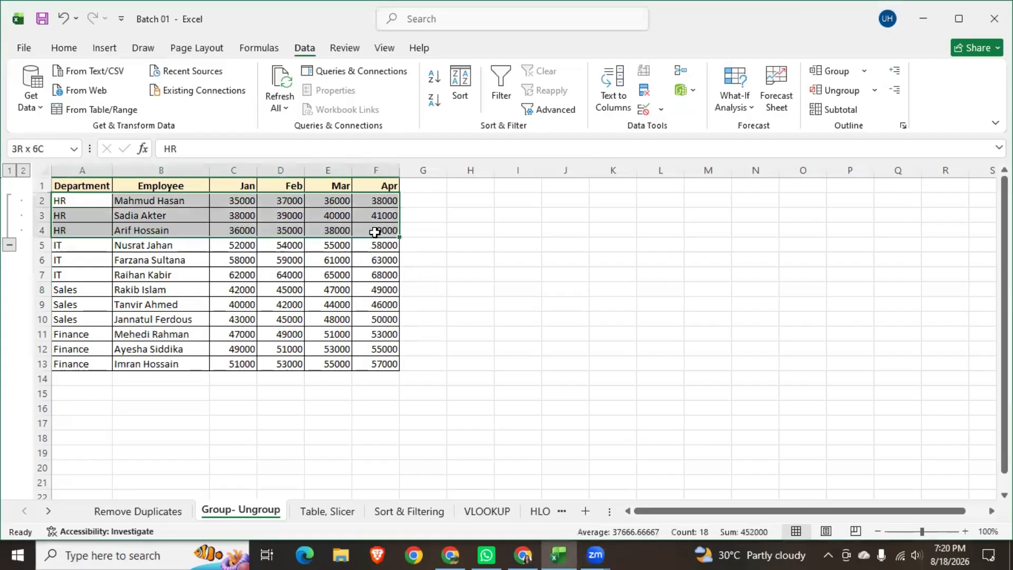
click(841, 93)
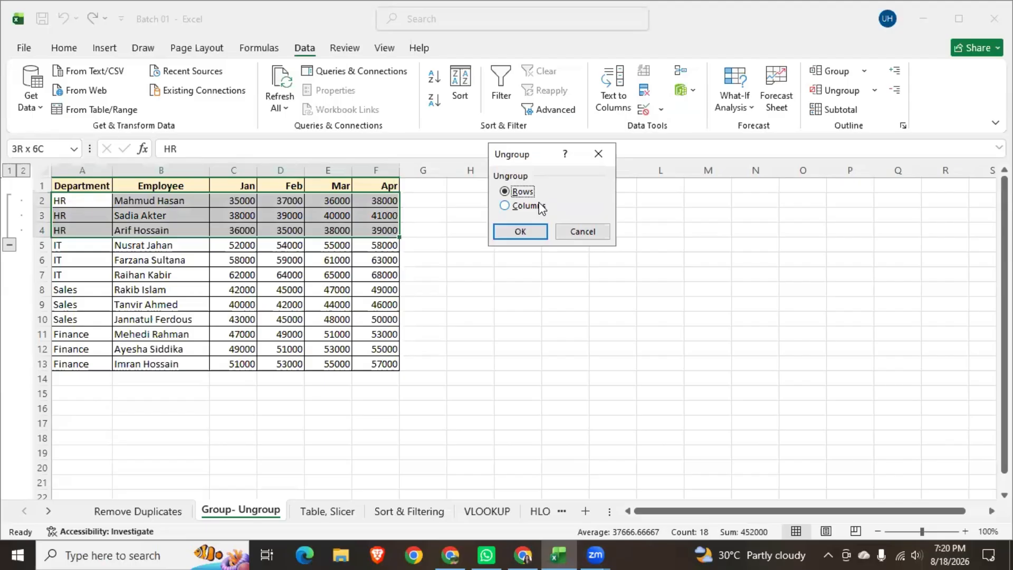
click(530, 232)
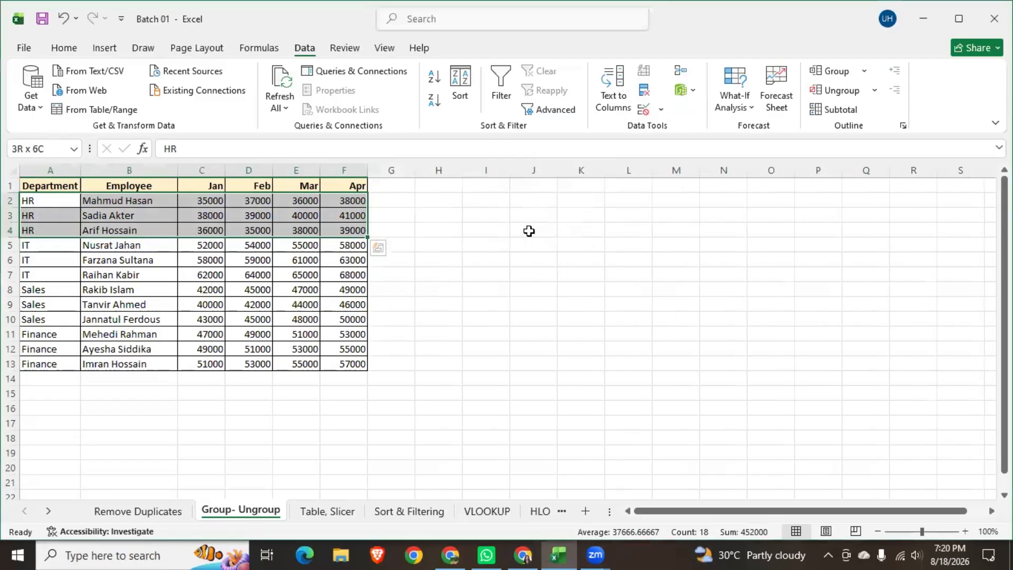
click(512, 290)
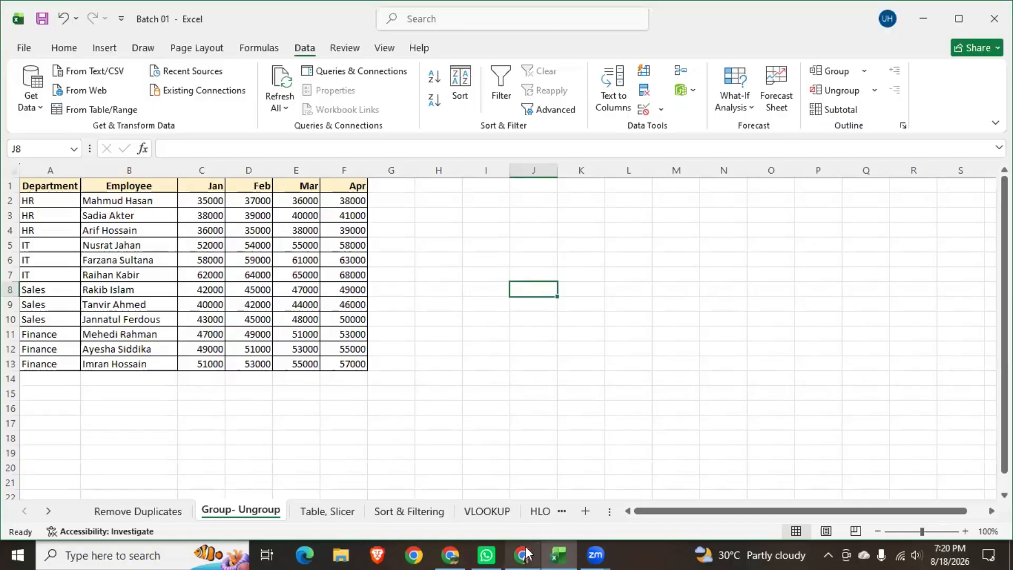
mouse_move(524, 554)
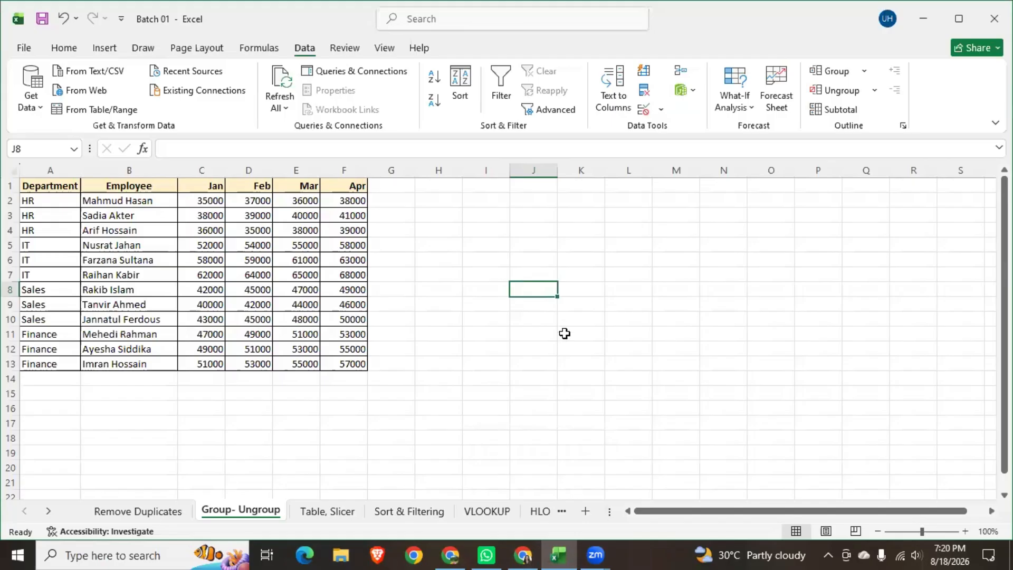
Group the HR department records in A2:F4 by rows again.
click(50, 205)
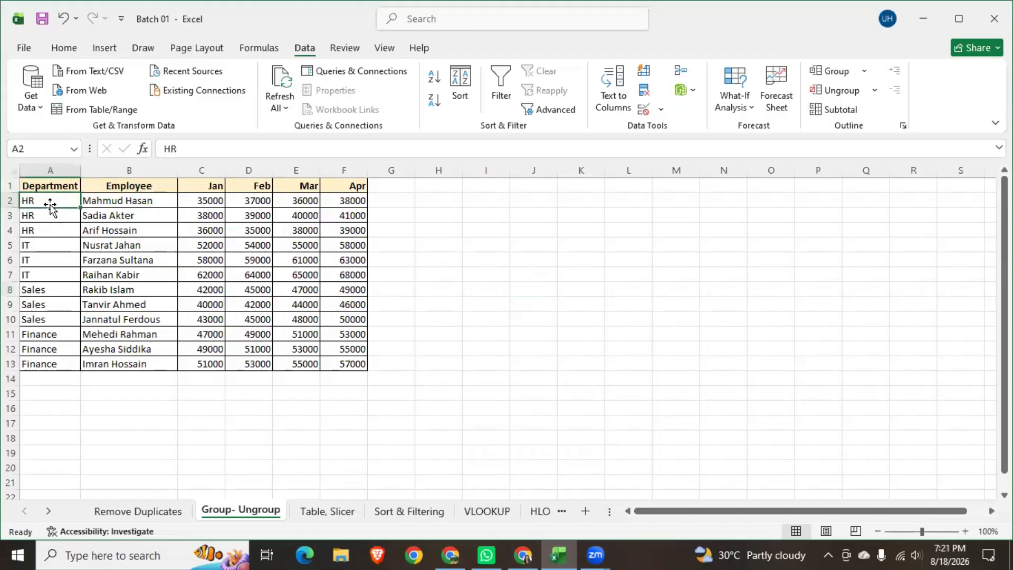
shift+click(355, 233)
click(830, 71)
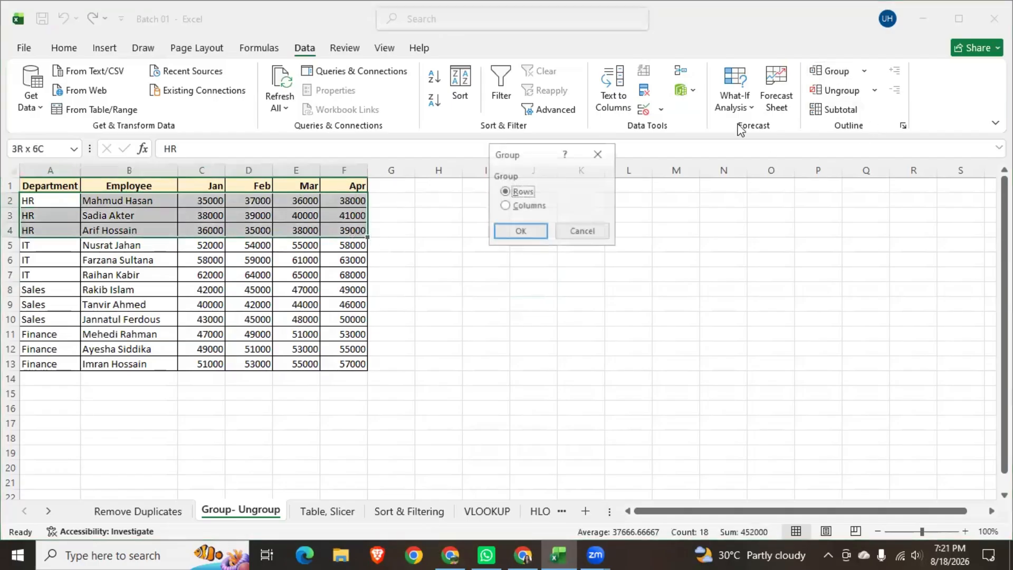
click(509, 230)
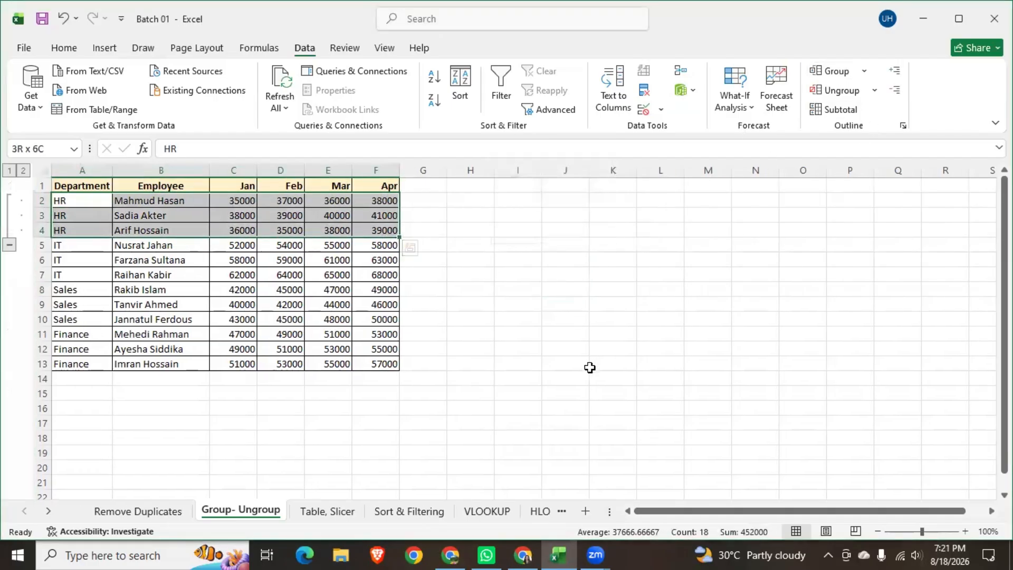
Collapse the HR row group to hide its records, and expand it again to show them.
click(10, 245)
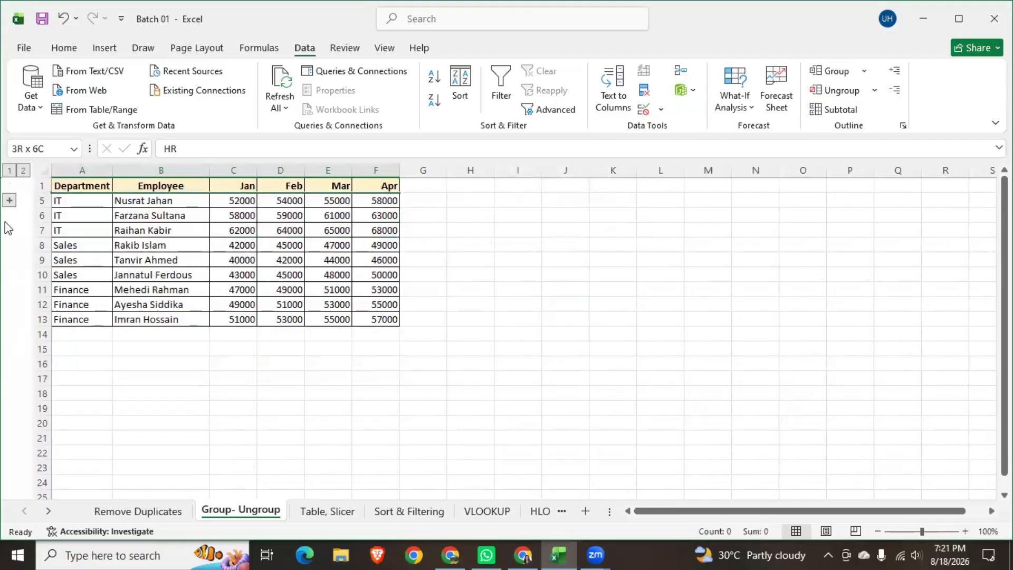
click(614, 244)
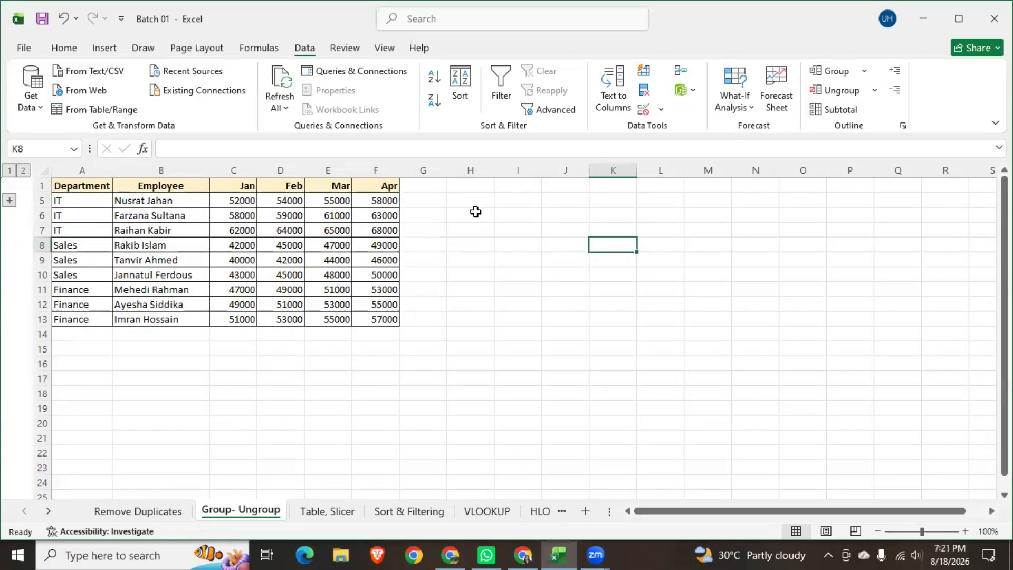
click(474, 214)
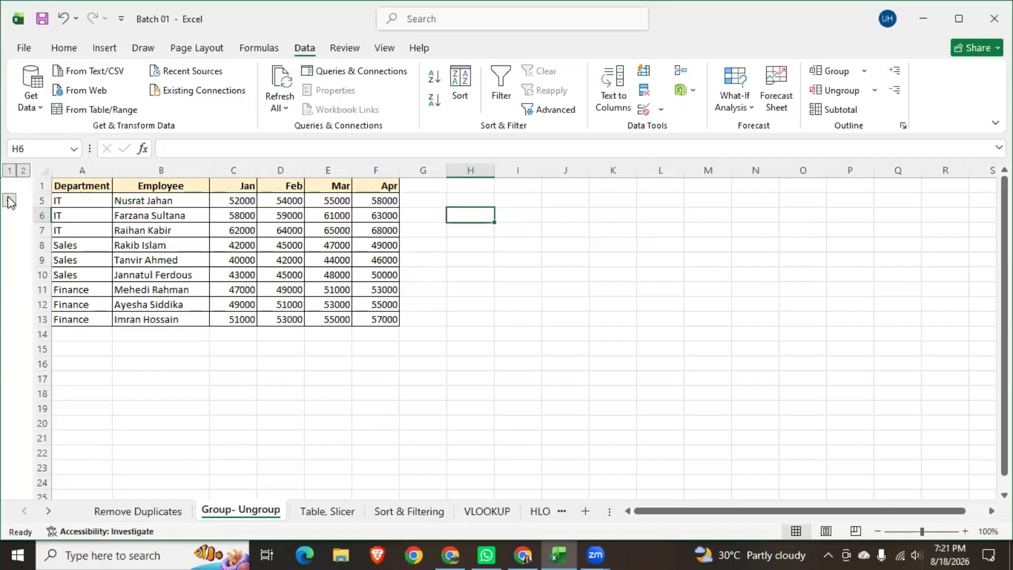
click(9, 201)
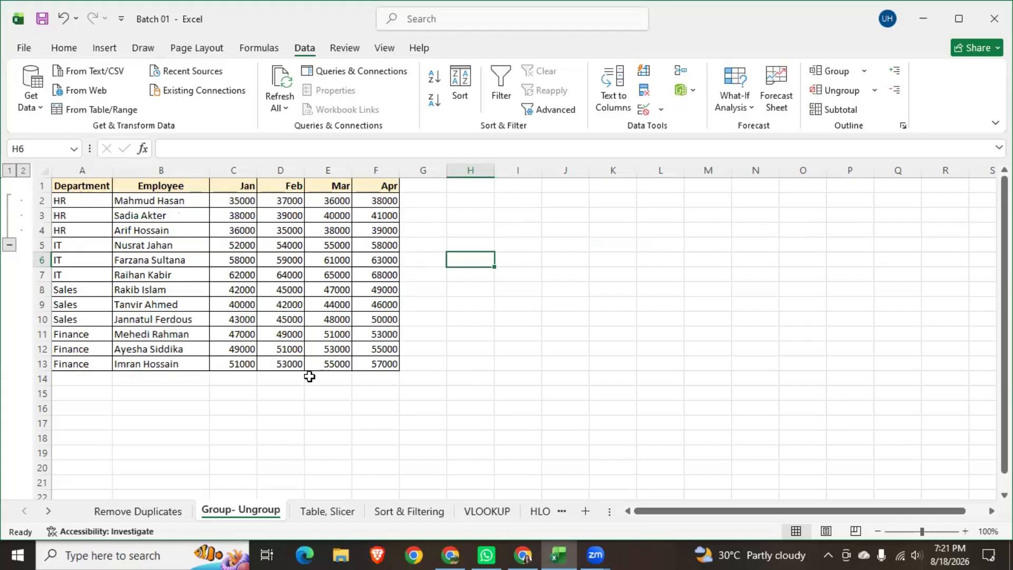
Ungroup the HR department records in A2:F4 by rows.
click(838, 90)
click(520, 232)
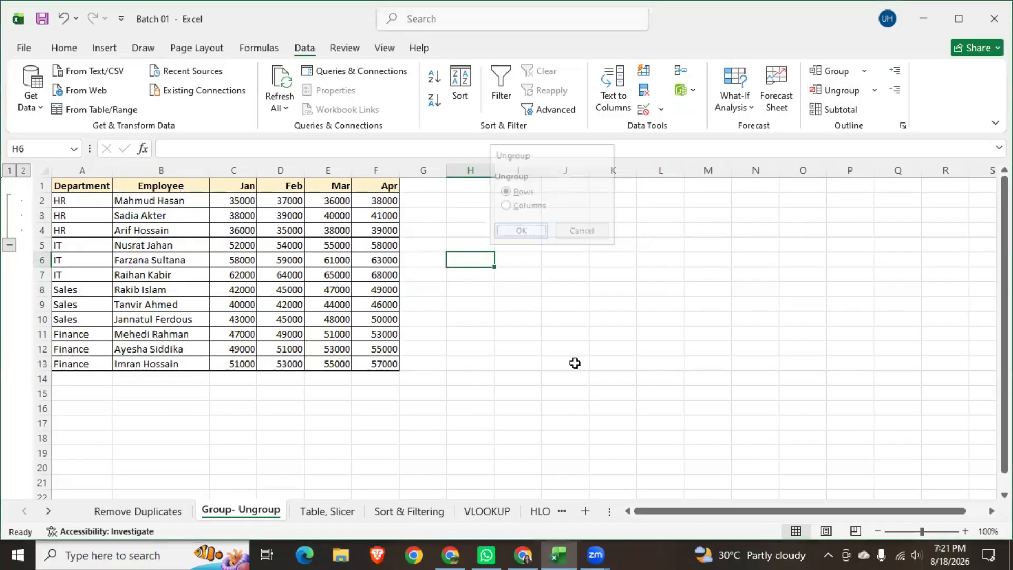
click(77, 201)
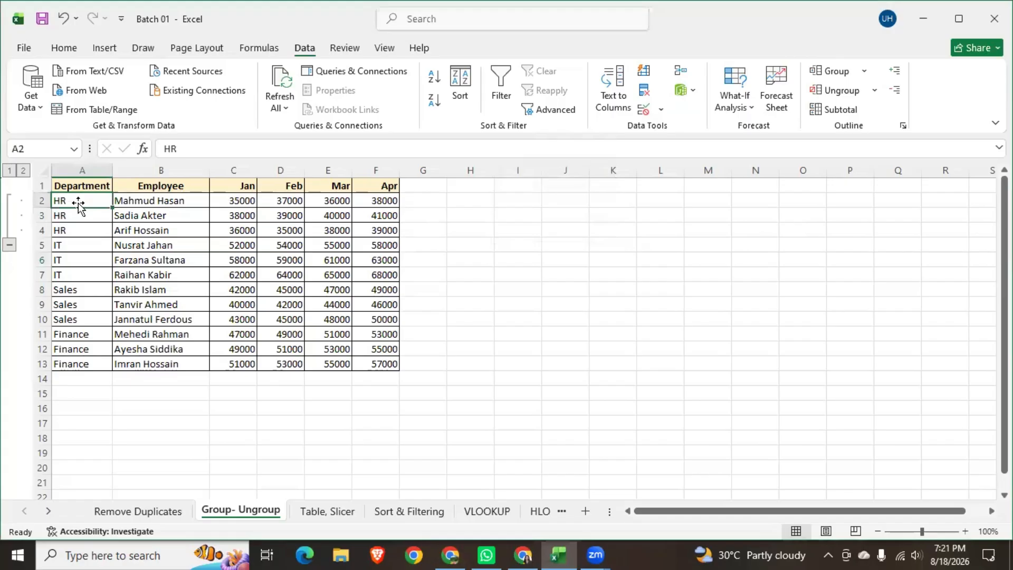
shift+click(385, 235)
click(838, 91)
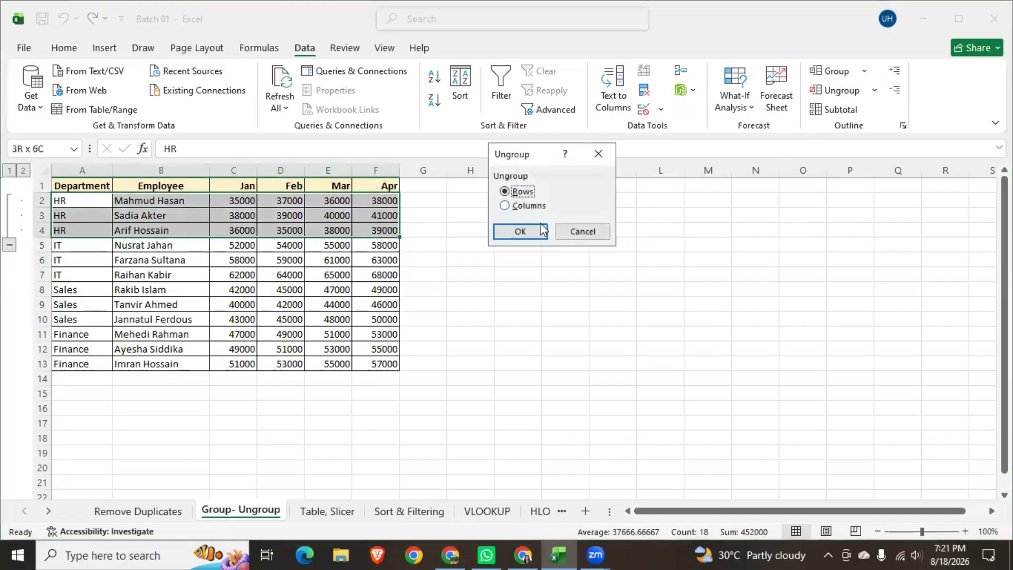